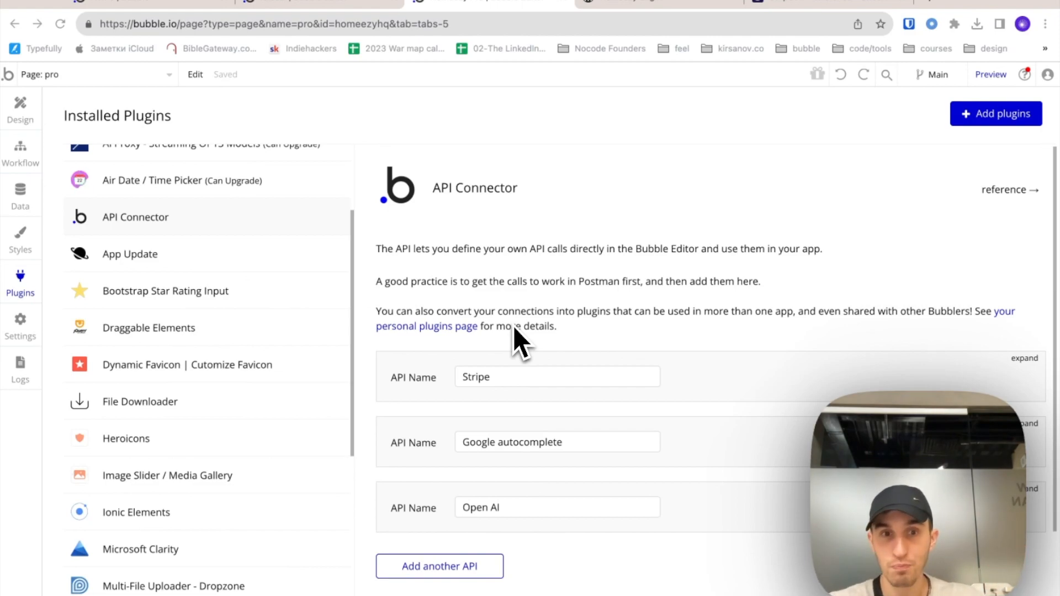
Switch to the other app's plugin settings and review the Stripe plugin's key fields, checkout options, data calls and actions
left_click(332, 3)
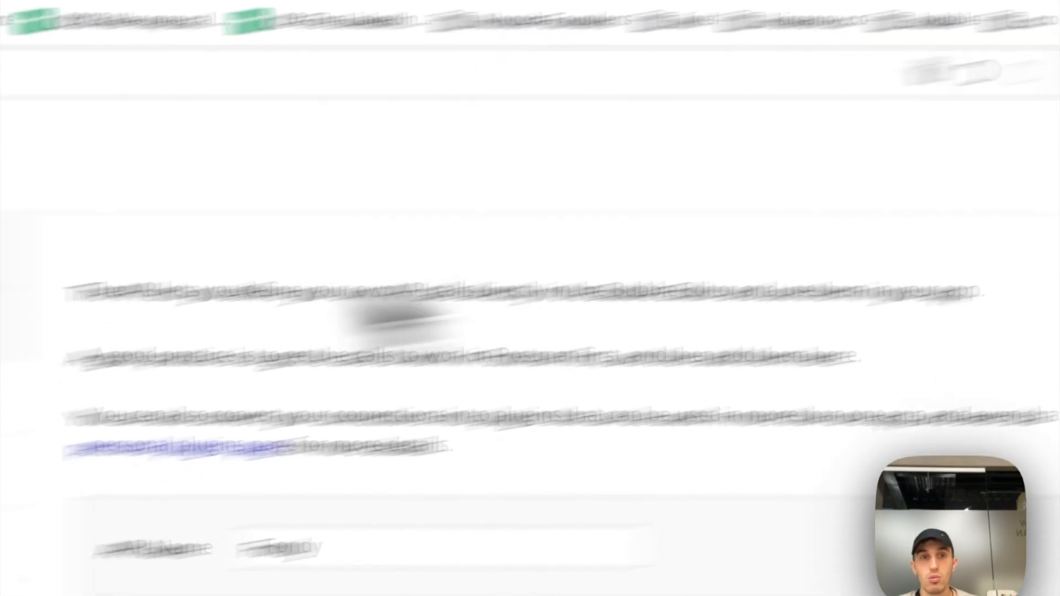
left_click(270, 442)
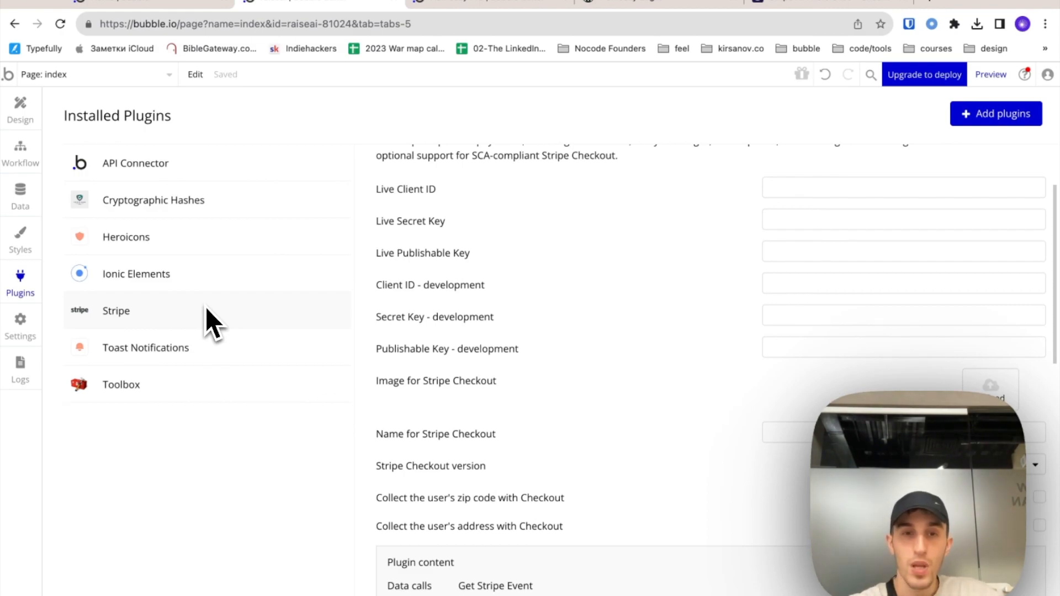
scroll(594, 244, "down", 8)
scroll(594, 245, "down", 5)
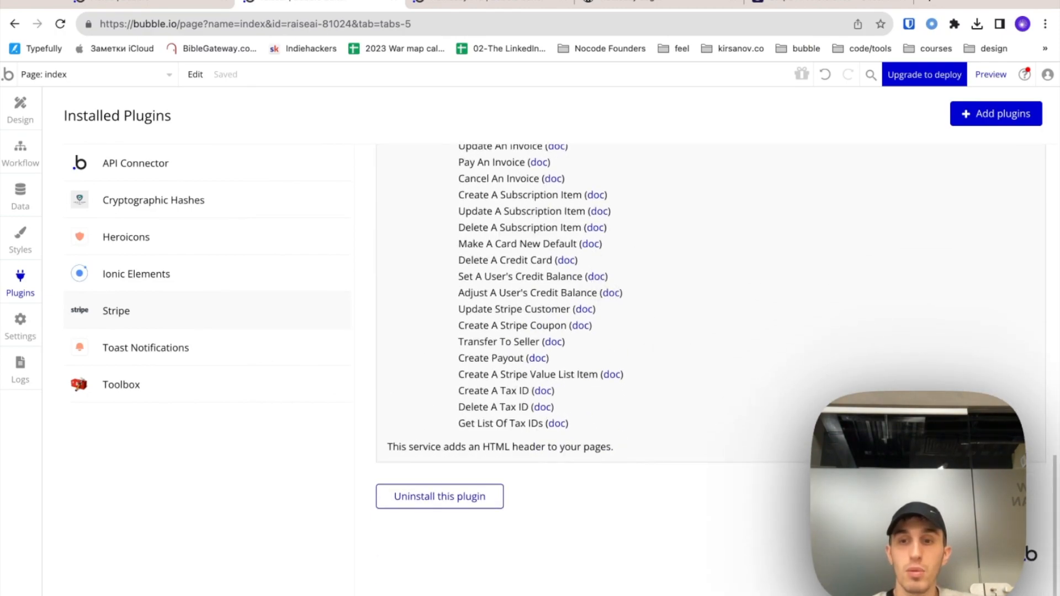
scroll(887, 381, "up", 13)
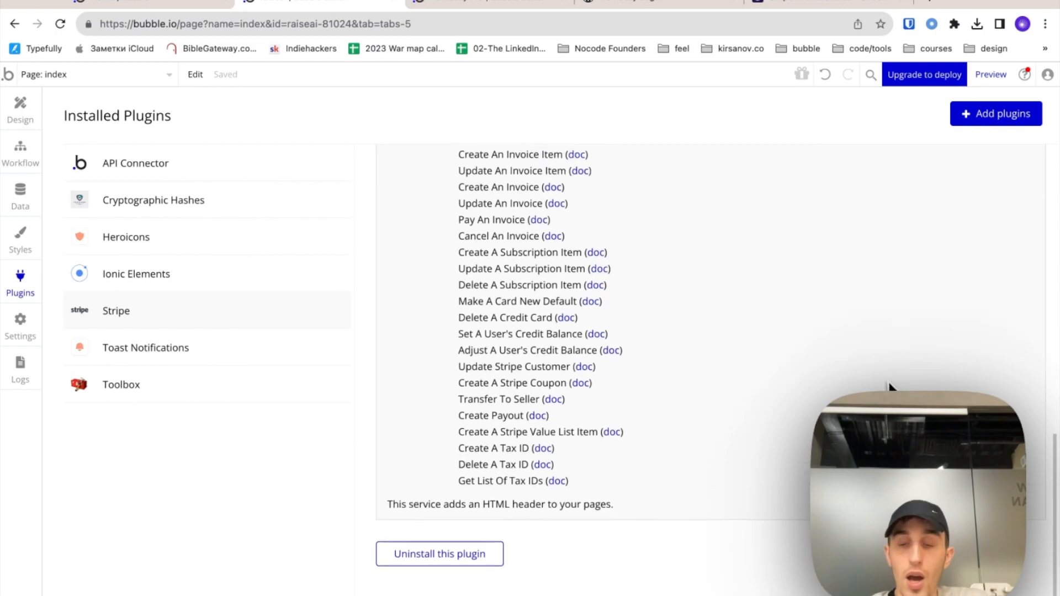
scroll(887, 381, "down", 4)
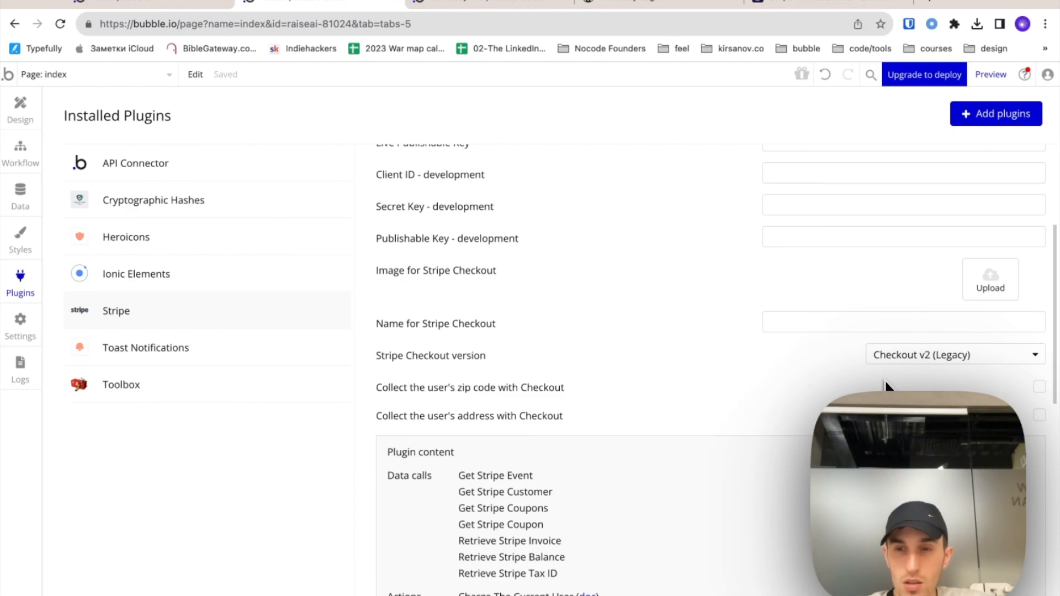
scroll(802, 369, "up", 1)
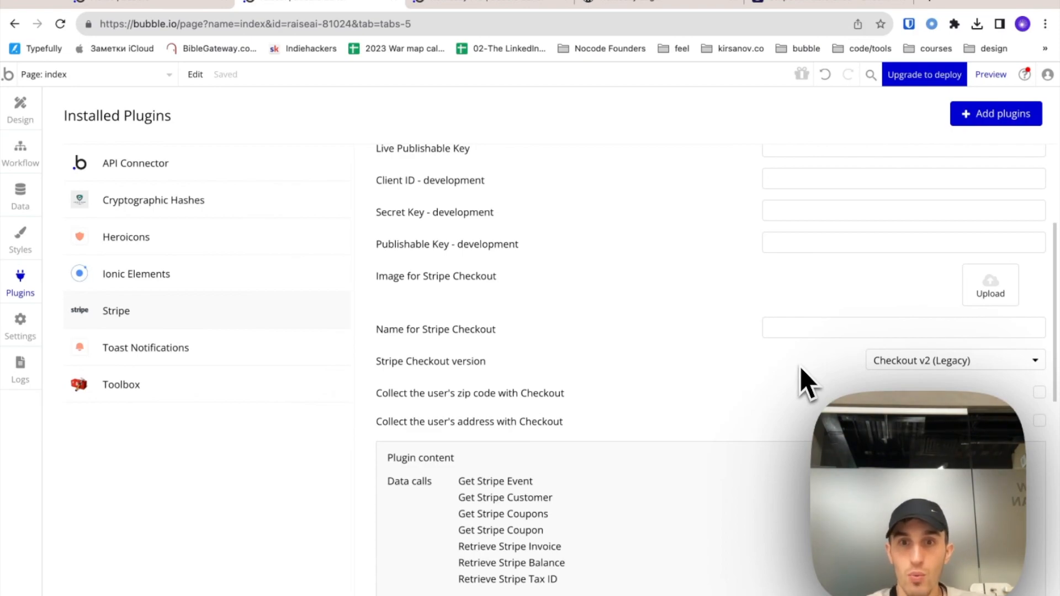
scroll(712, 320, "up", 3)
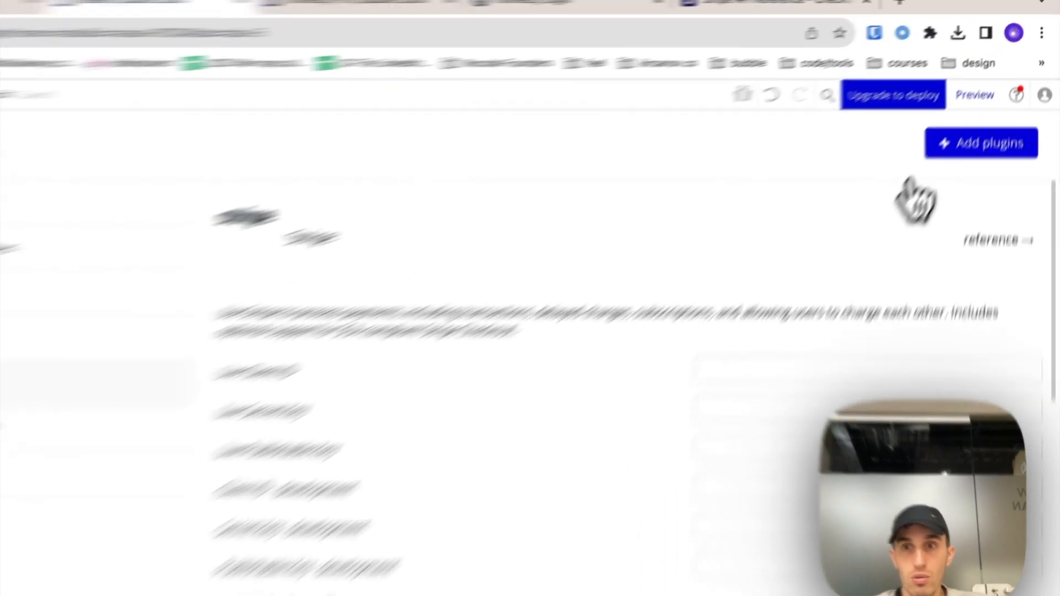
Search the installable plugins for "stripe" and look through the available Stripe plugins
left_click(944, 150)
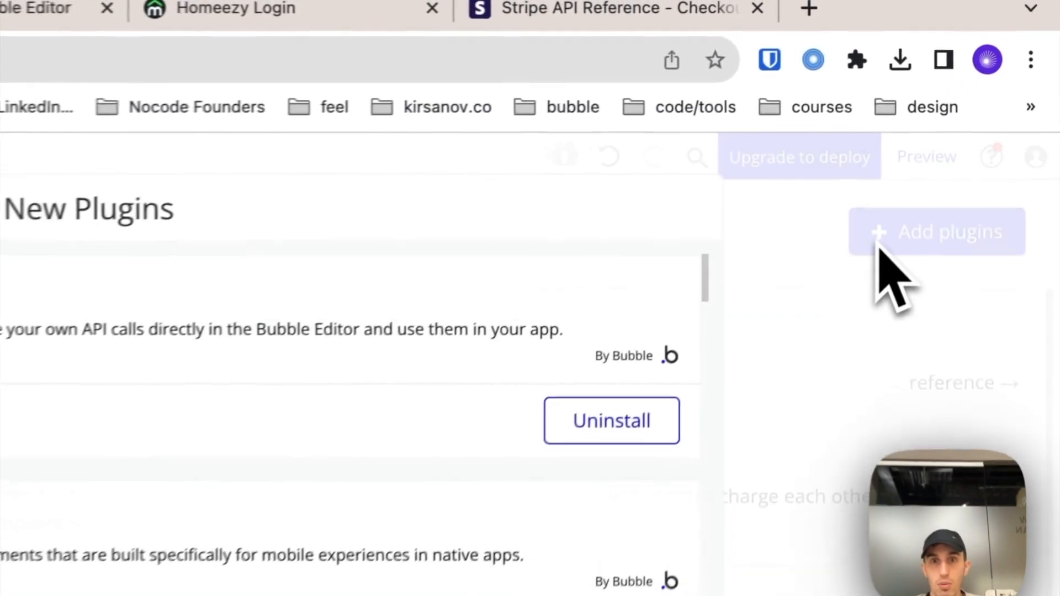
type("stripe")
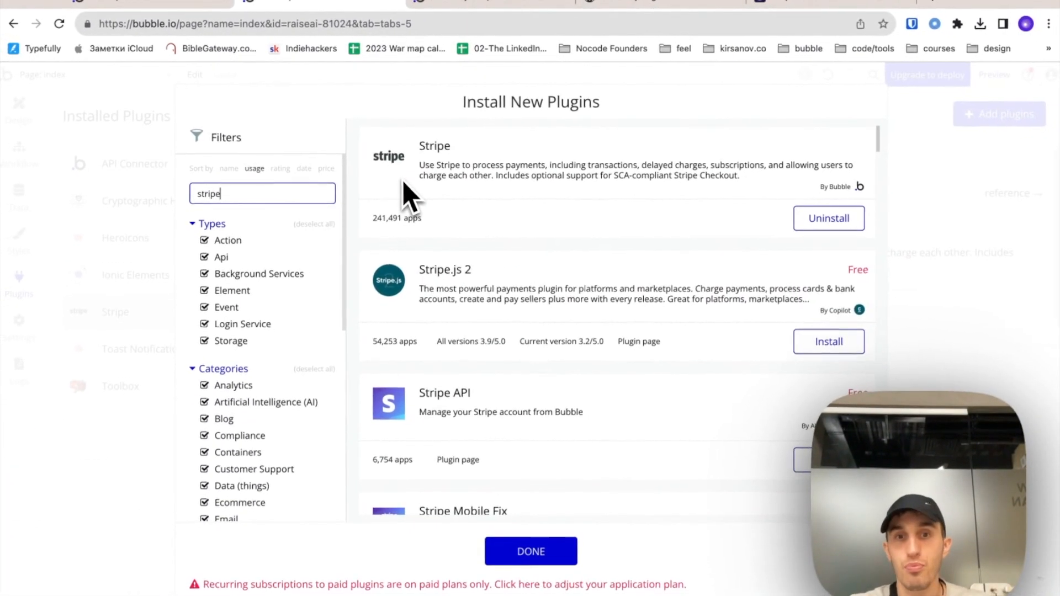
scroll(568, 301, "down", 6)
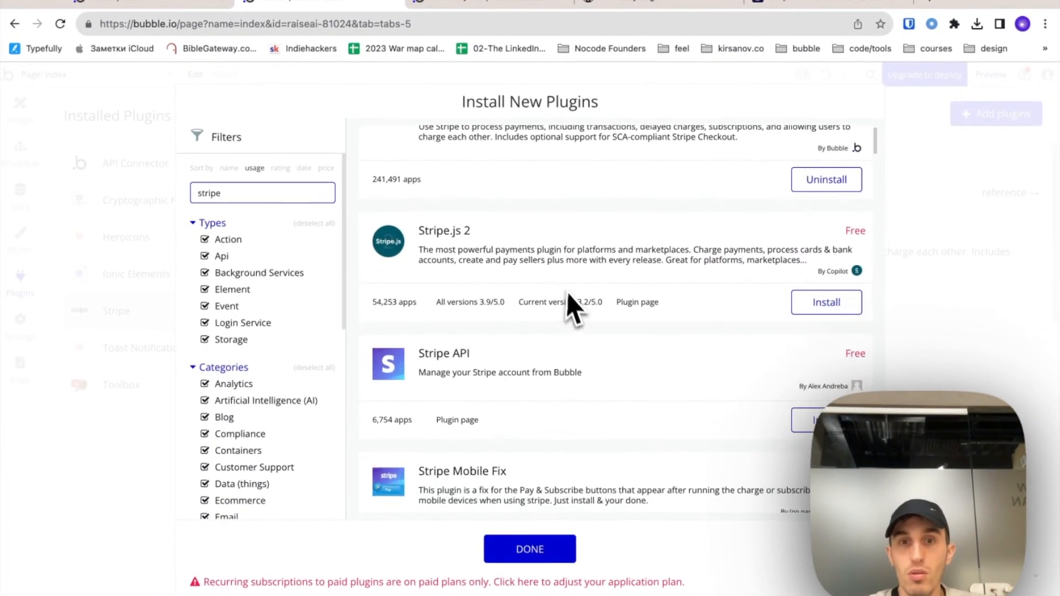
scroll(761, 281, "down", 1)
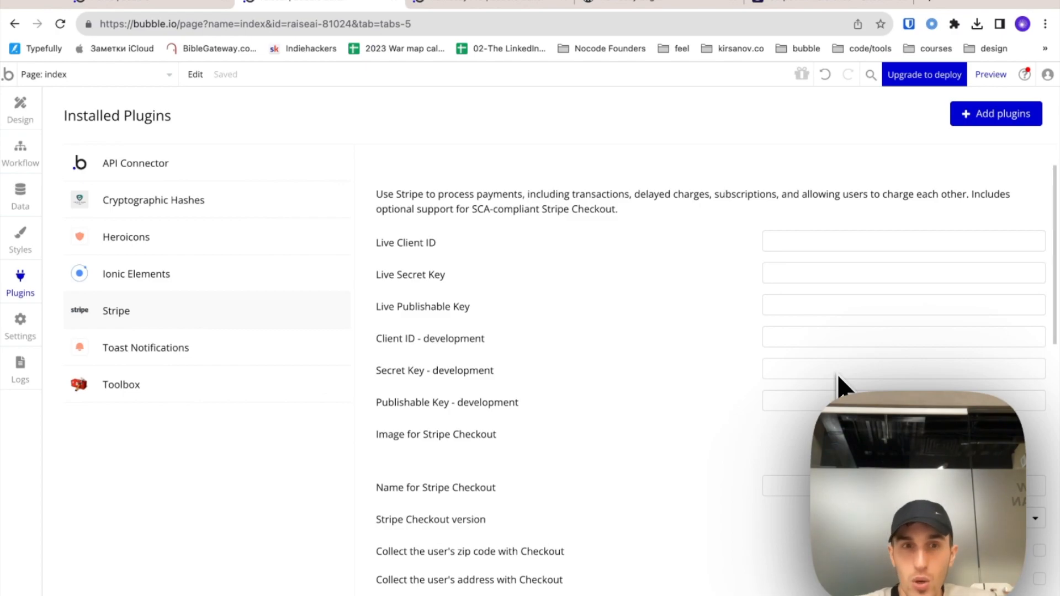
View the API Connector configuration in this app, and compare it with the installed plugins of the app containing the pro page
left_click(287, 163)
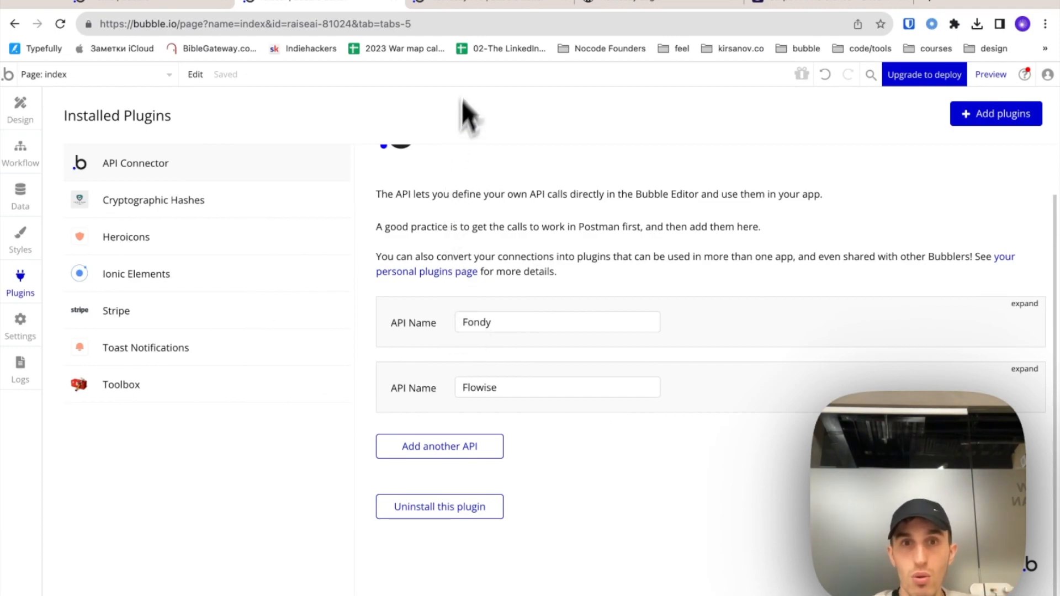
left_click(475, 6)
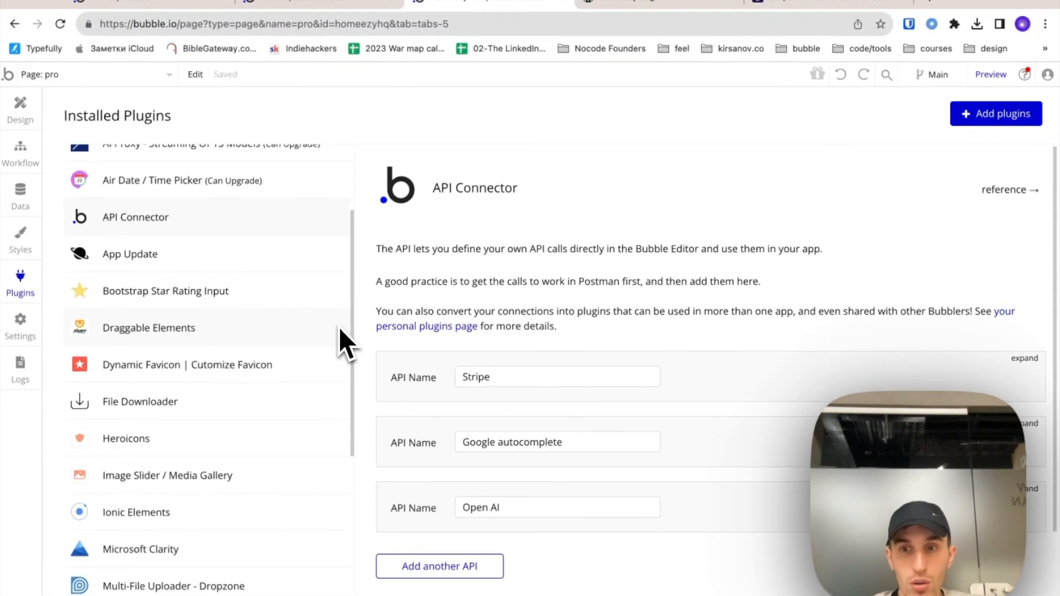
scroll(232, 292, "up", 3)
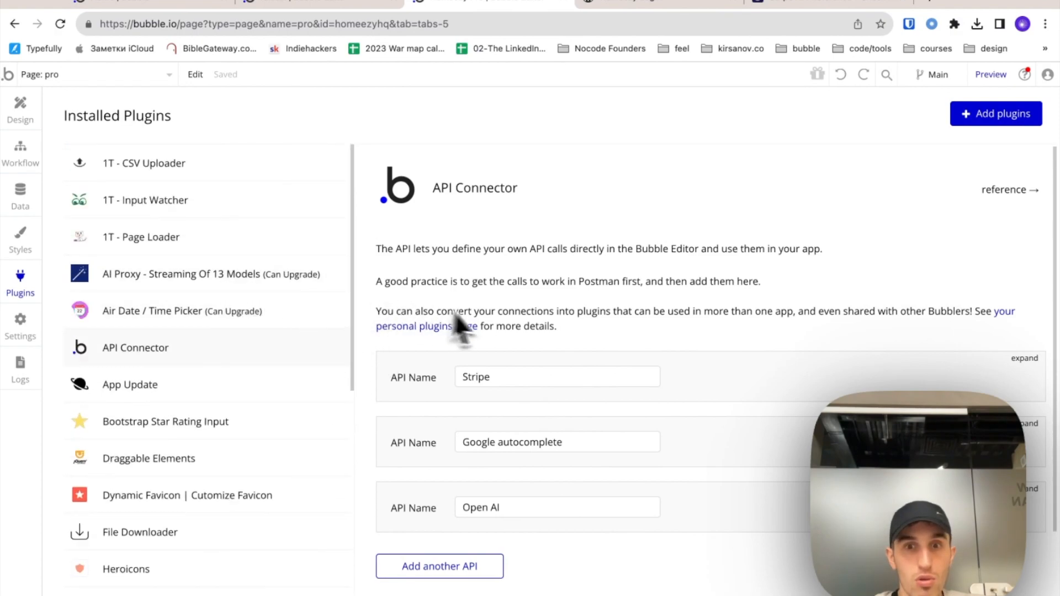
scroll(579, 339, "down", 2)
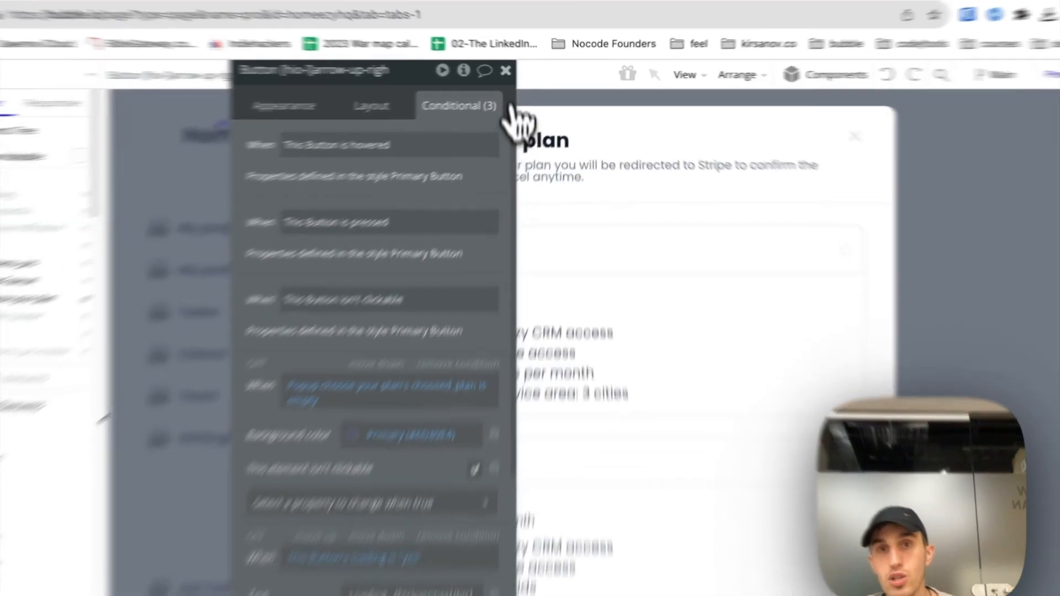
Open the workflow of the plan popup's "Update plan" button and inspect its "[new] Stripe - checkout-session" action
left_click(519, 70)
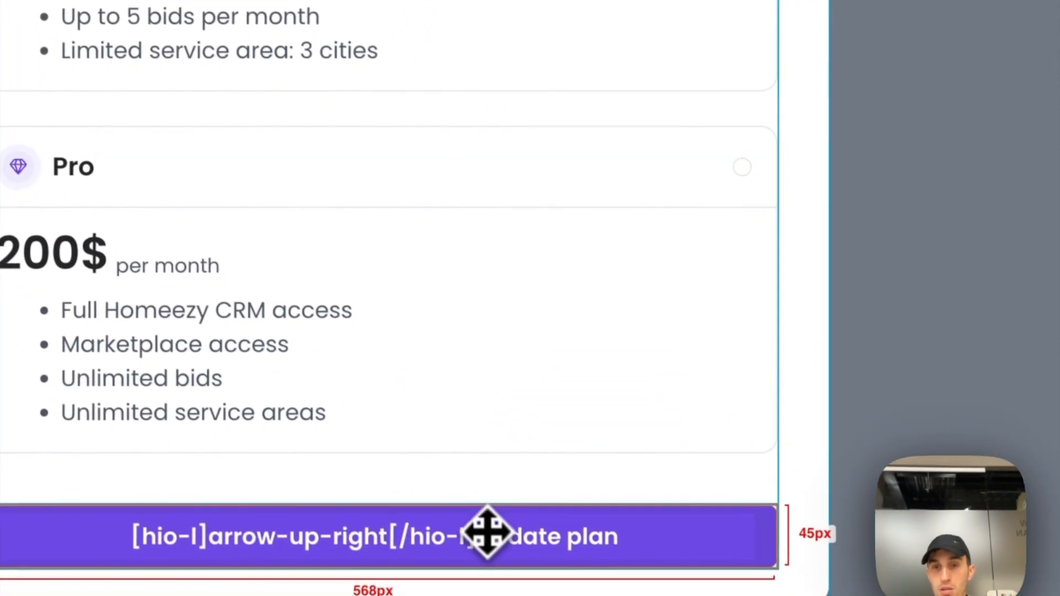
right_click(500, 572)
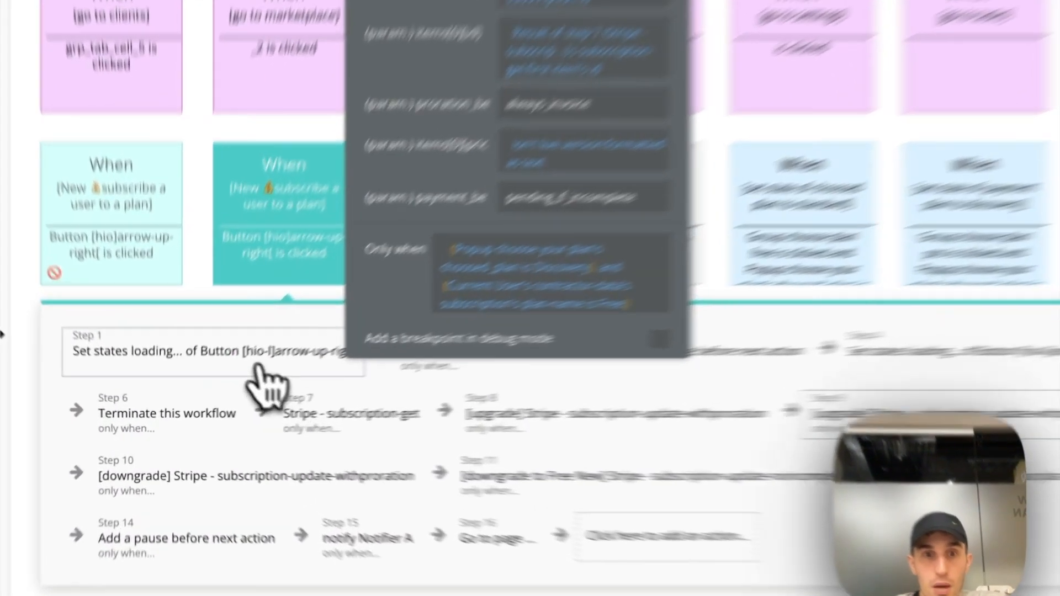
left_click(278, 370)
left_click(611, 318)
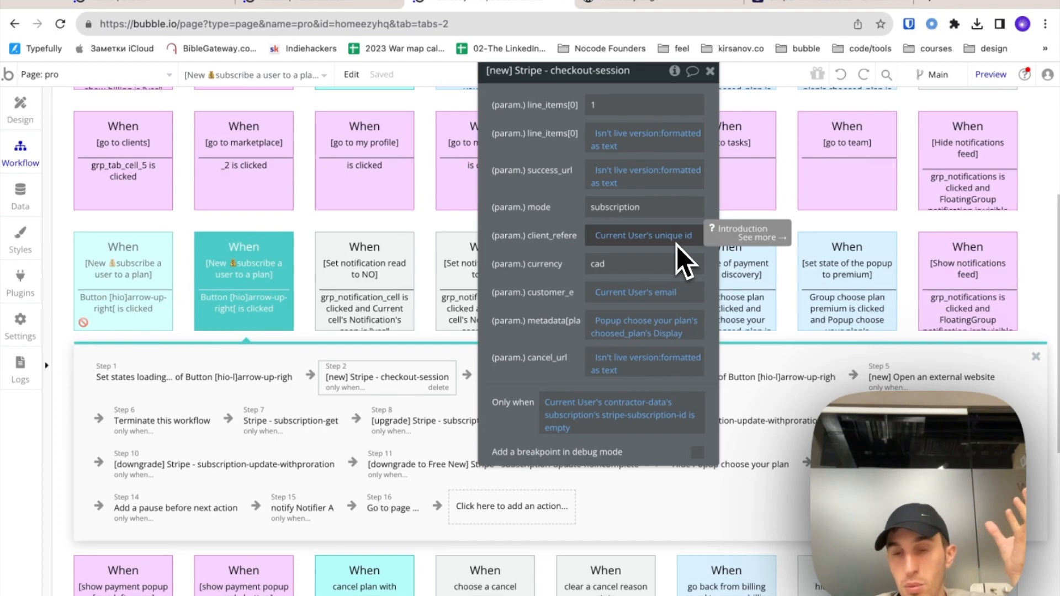
Go to the backend workflows and inspect the stripe-checkout-session-completed API workflow and its subscription-get action
left_click(55, 75)
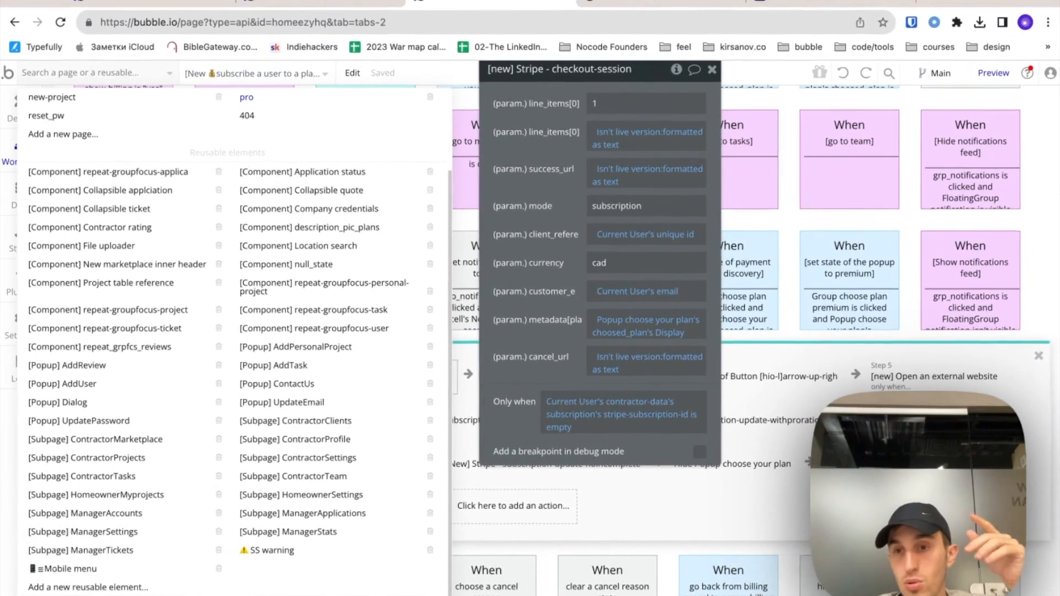
left_click(145, 593)
scroll(273, 545, "down", 10)
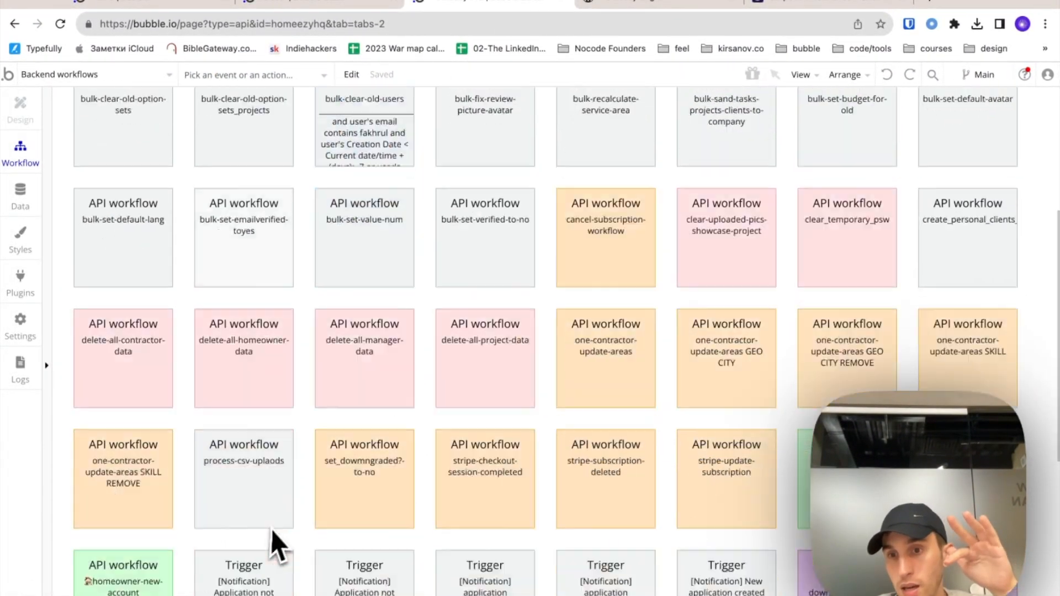
scroll(441, 340, "up", 4)
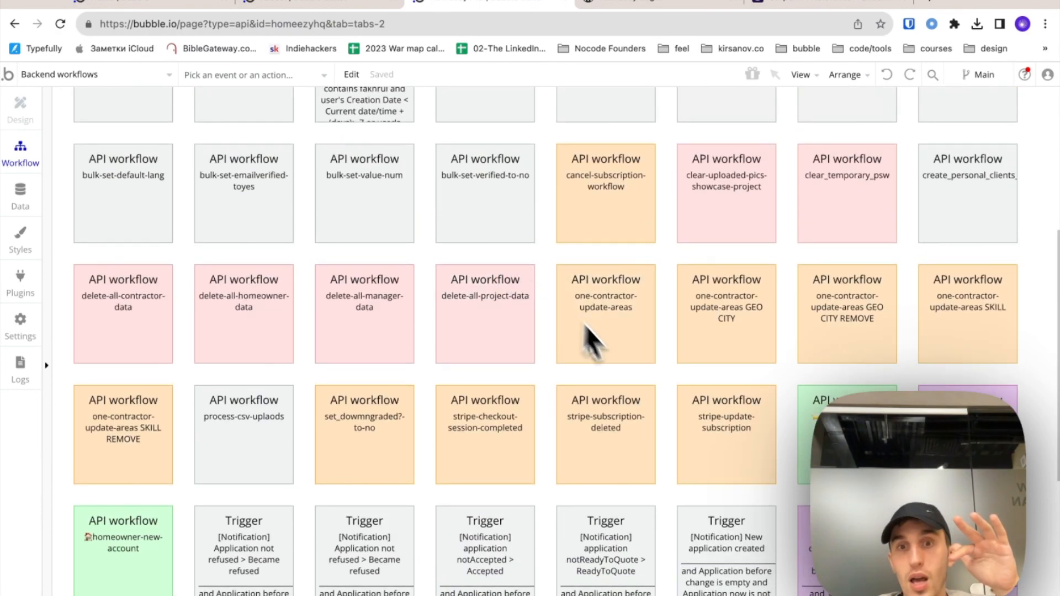
left_click(452, 417)
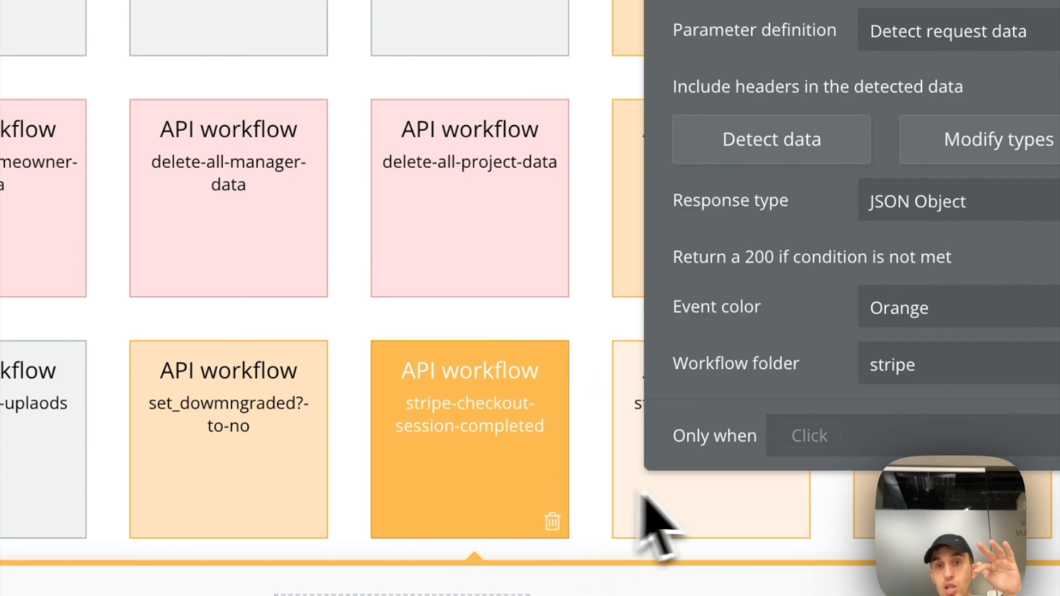
scroll(635, 489, "down", 1)
left_click(243, 473)
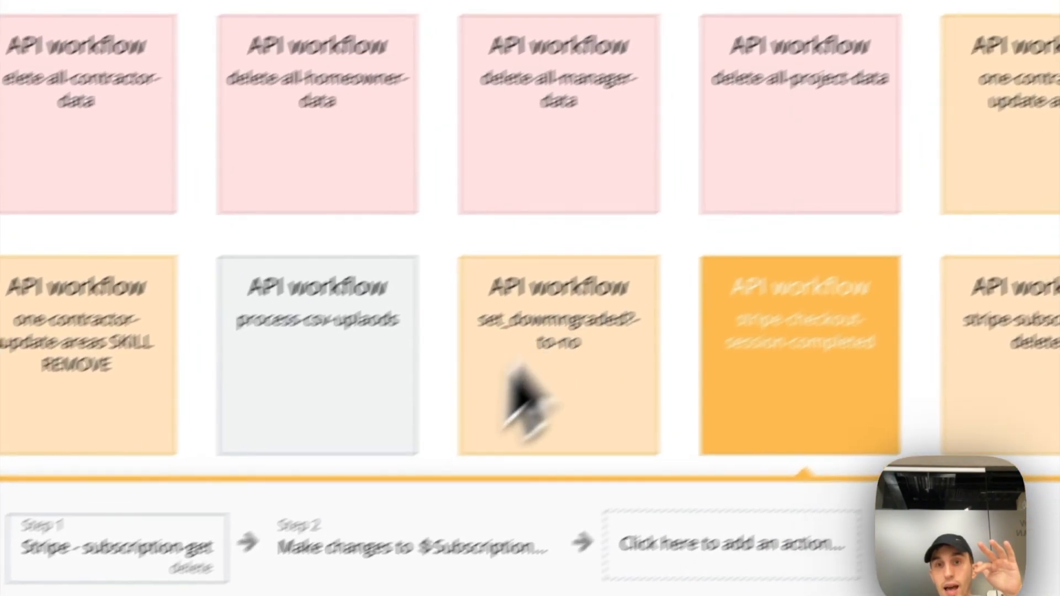
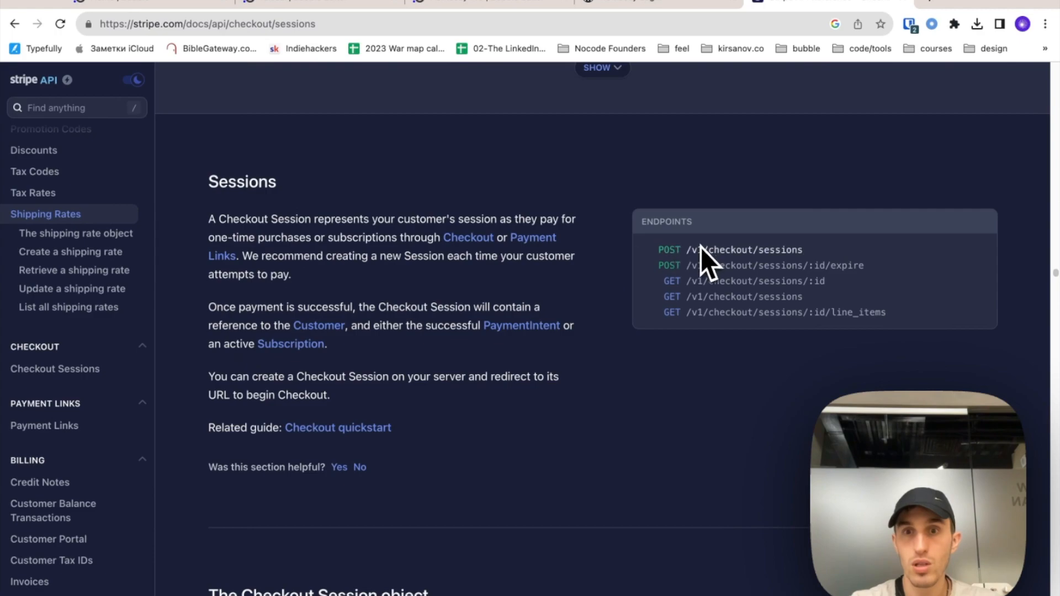
Read the Checkout Session object's attributes in the Stripe API reference
scroll(714, 293, "down", 9)
scroll(202, 323, "down", 4)
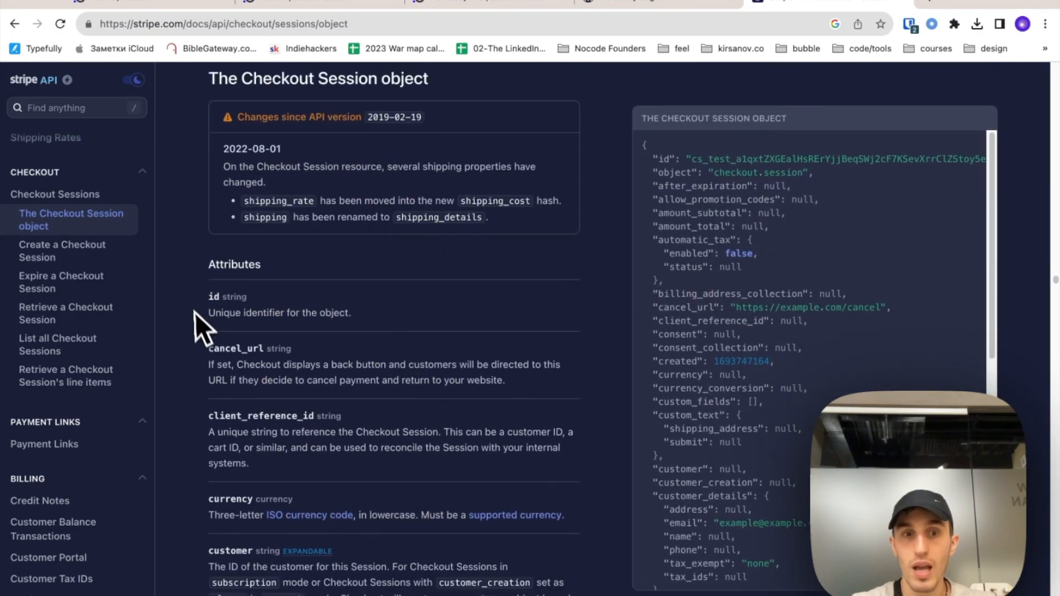
scroll(306, 480, "down", 4)
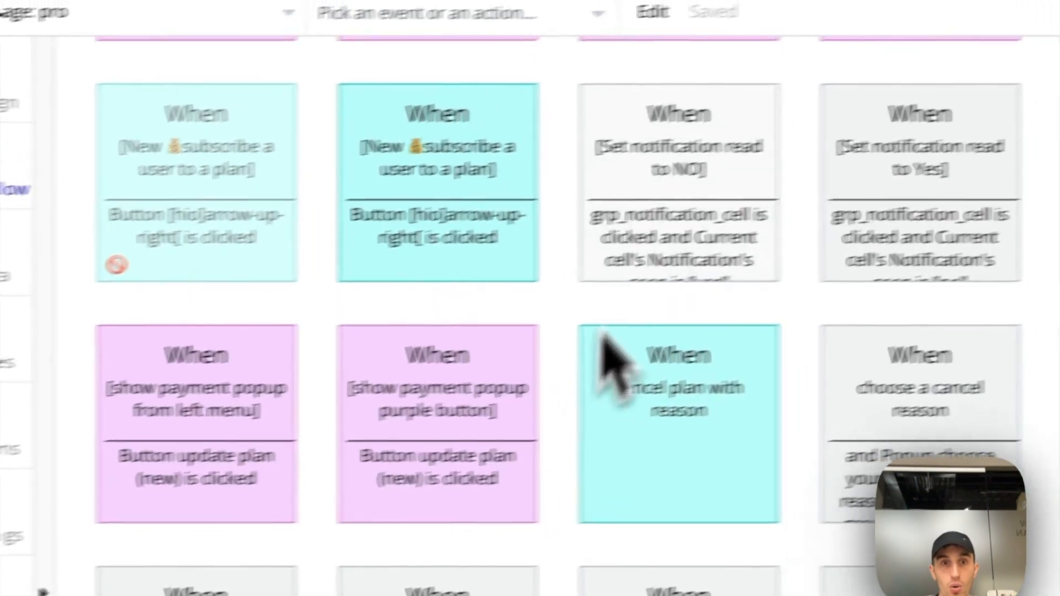
Reopen the pro page's enabled "subscribe a user to a plan" workflow and review the checkout-session action's parameters
left_click(257, 301)
left_click(652, 422)
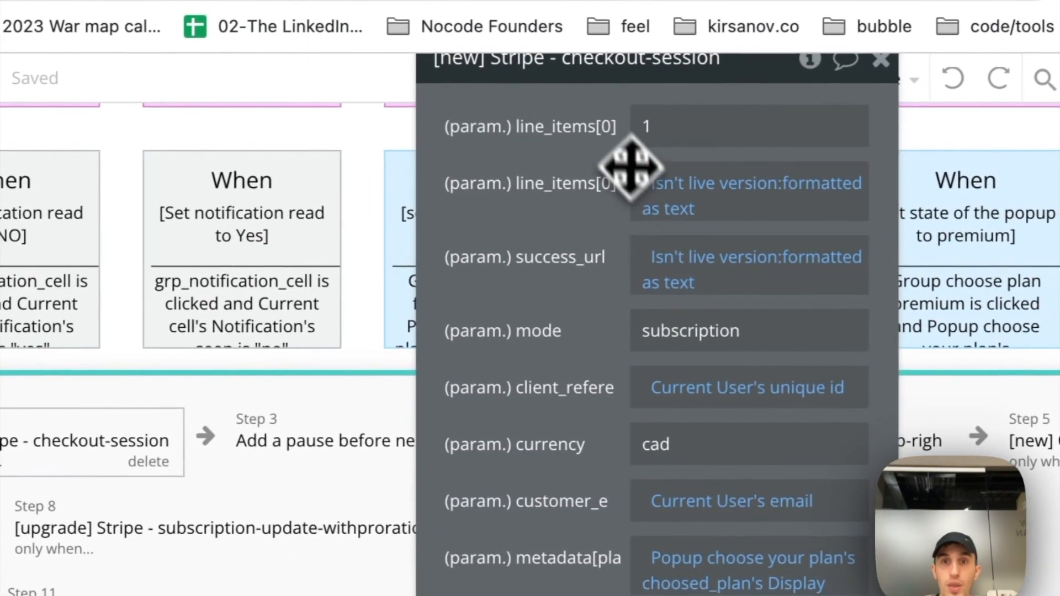
left_click_drag(676, 161, 827, 384)
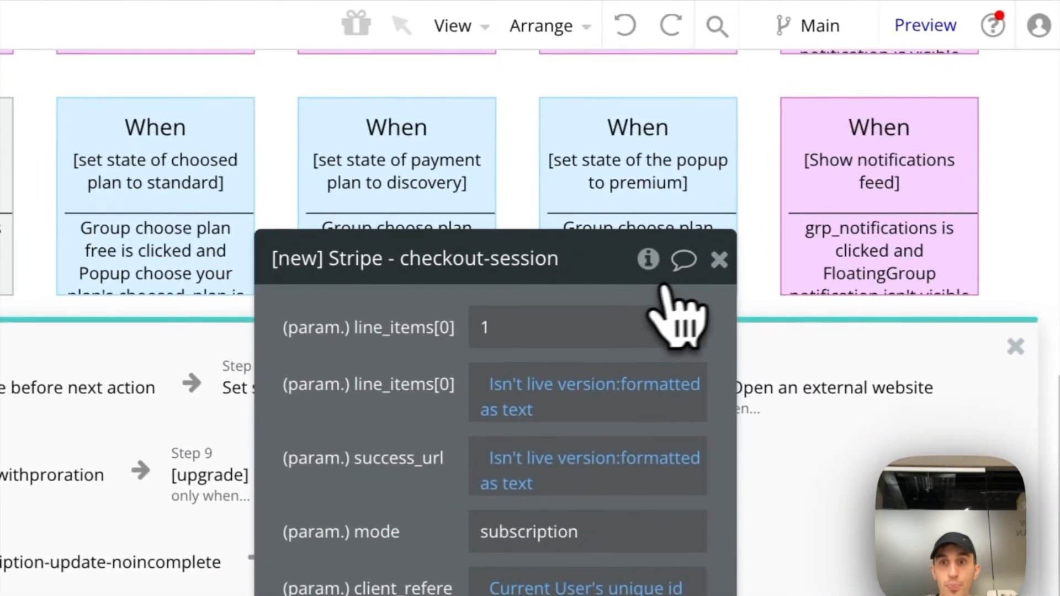
left_click(719, 260)
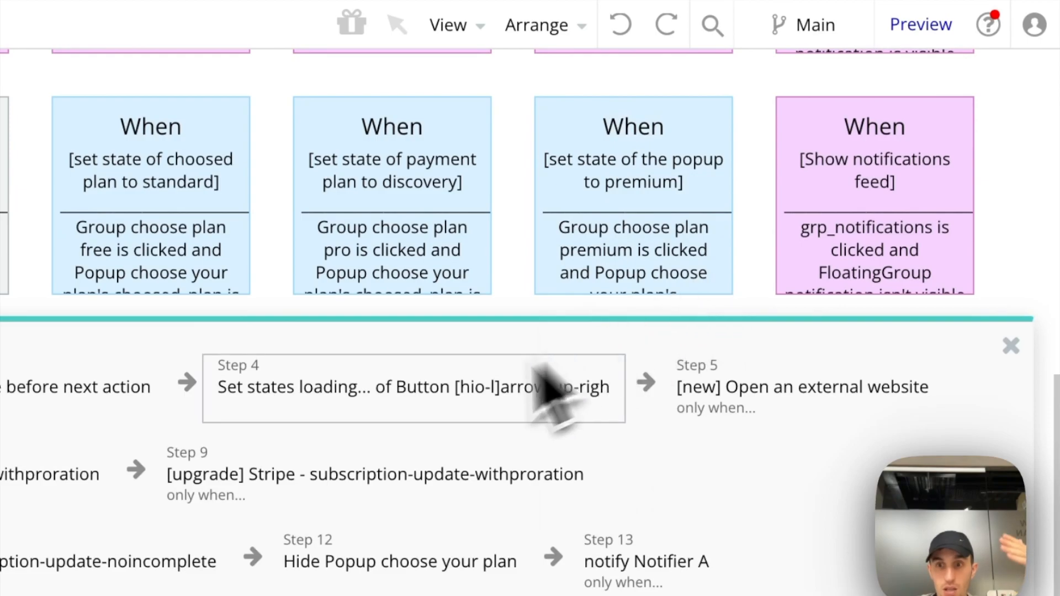
Inspect the workflow's remaining actions: set loading states, open an external website, Stripe subscription-get, and the upgrade's subscription-update-withproration
left_click(569, 388)
left_click(758, 207)
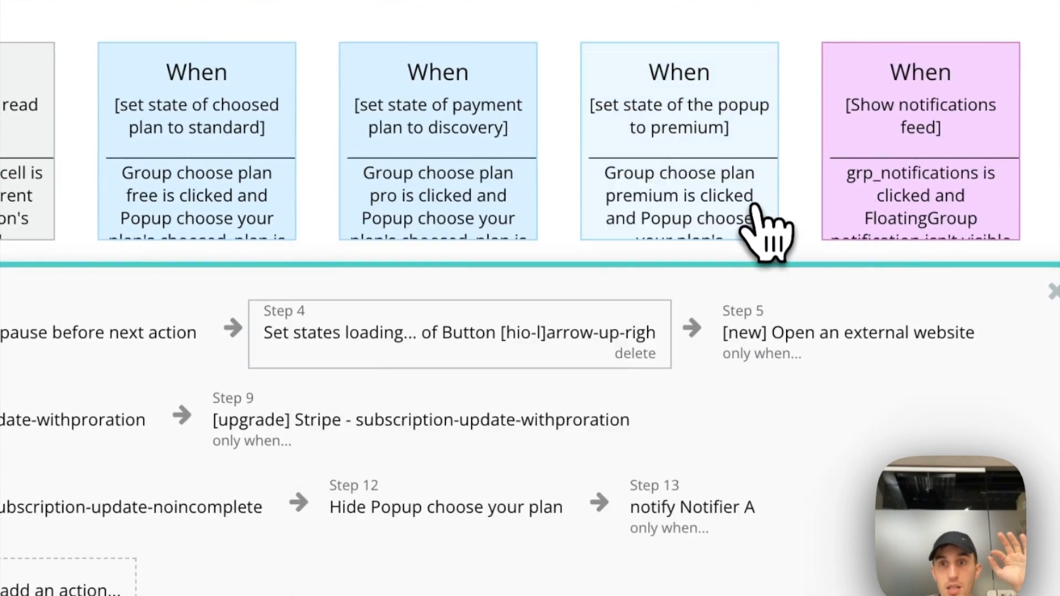
left_click(790, 320)
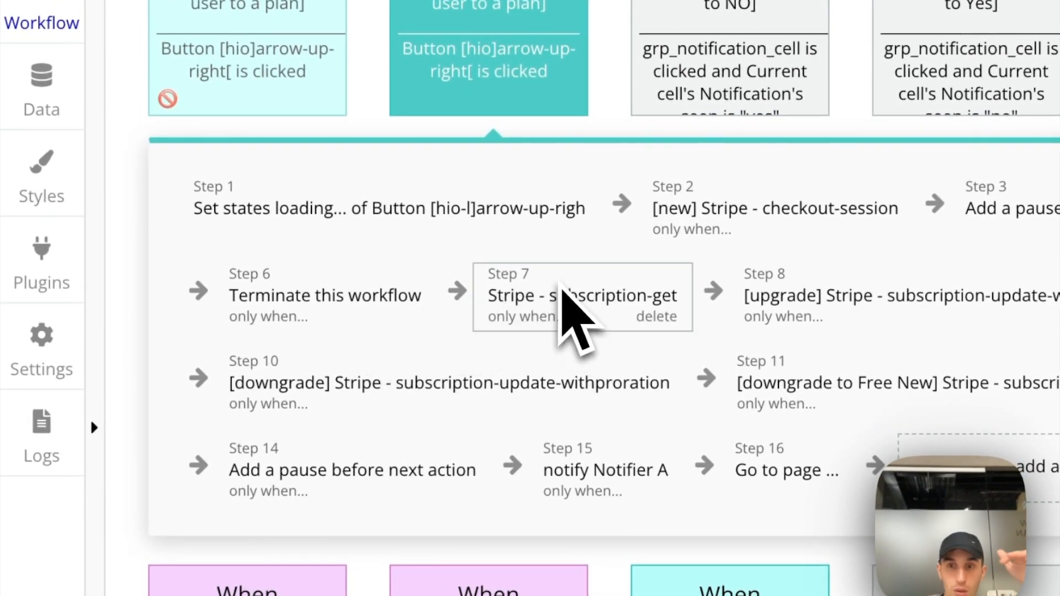
left_click(562, 287)
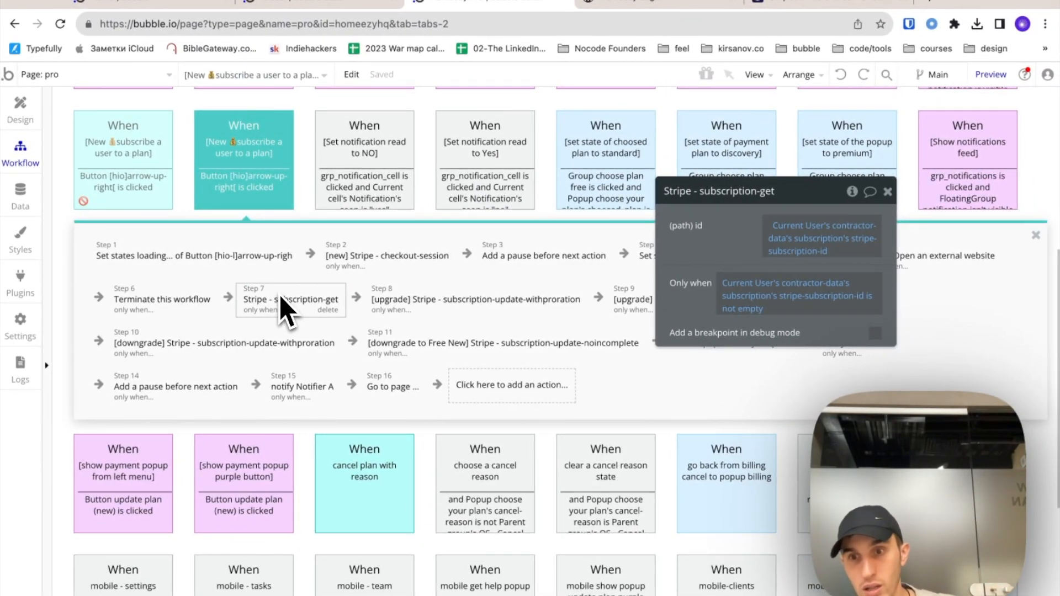
left_click(420, 301)
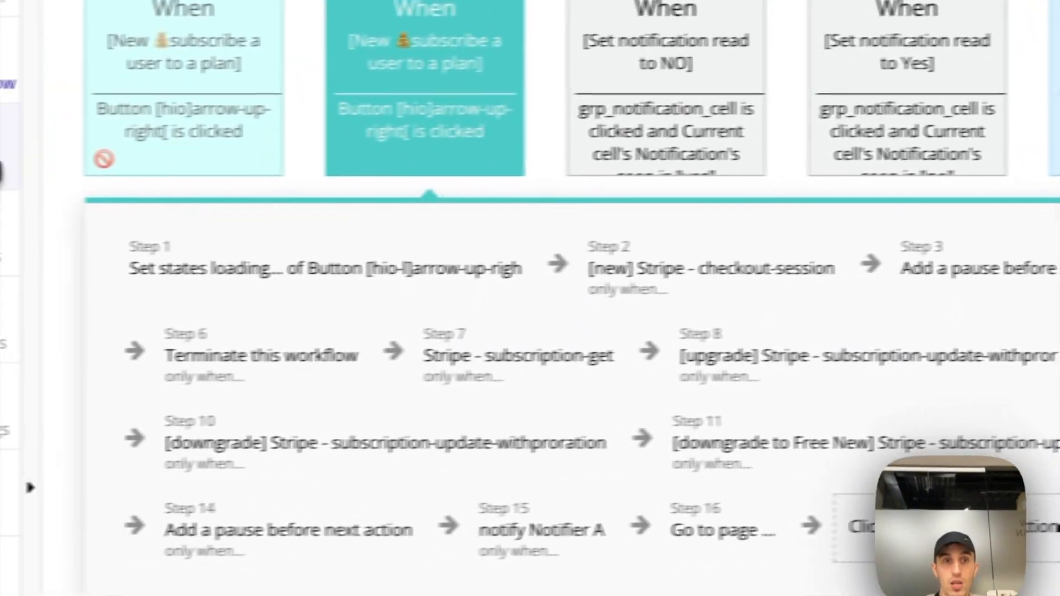
Return to the installed plugins and bring the API Connector's Stripe API entry into view
left_click(13, 144)
left_click(41, 340)
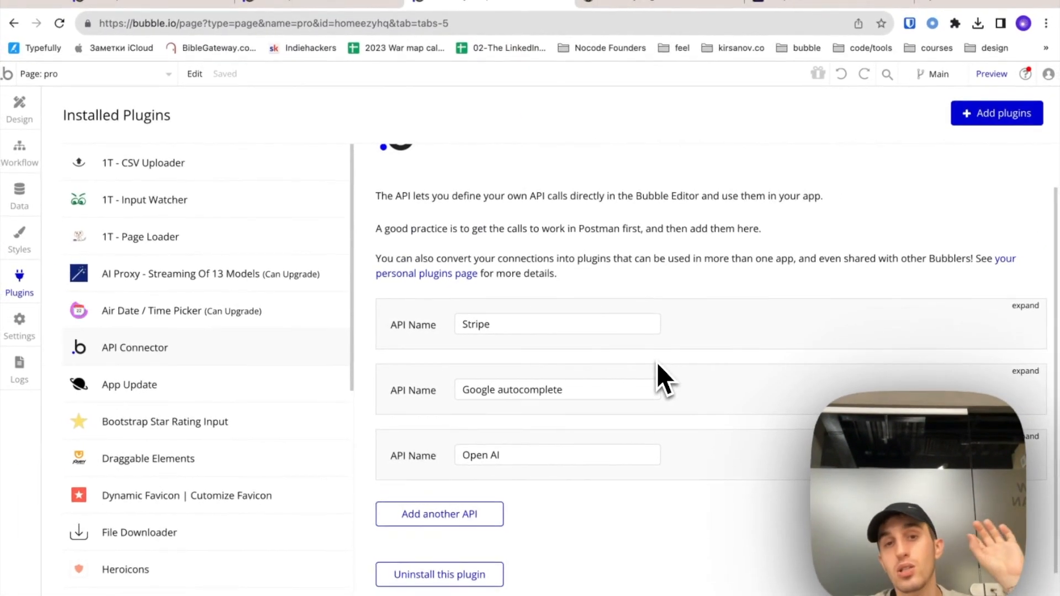
scroll(417, 232, "up", 1)
scroll(453, 412, "down", 2)
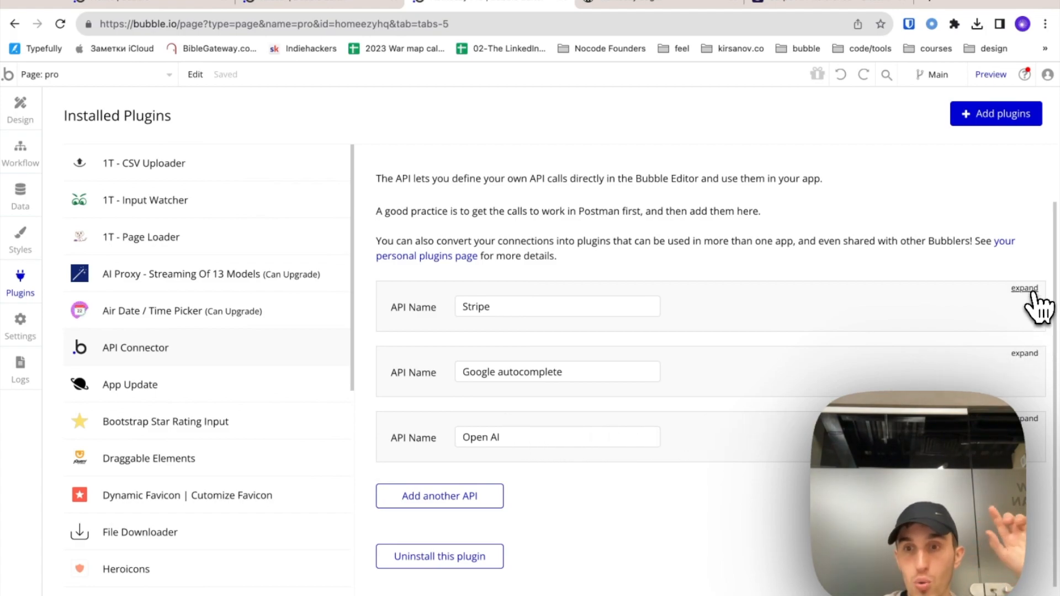
Expand the Stripe API, review its authorization keys and the checkout-session call's URL and parameters, and collapse that call
left_click(1033, 293)
scroll(879, 354, "down", 4)
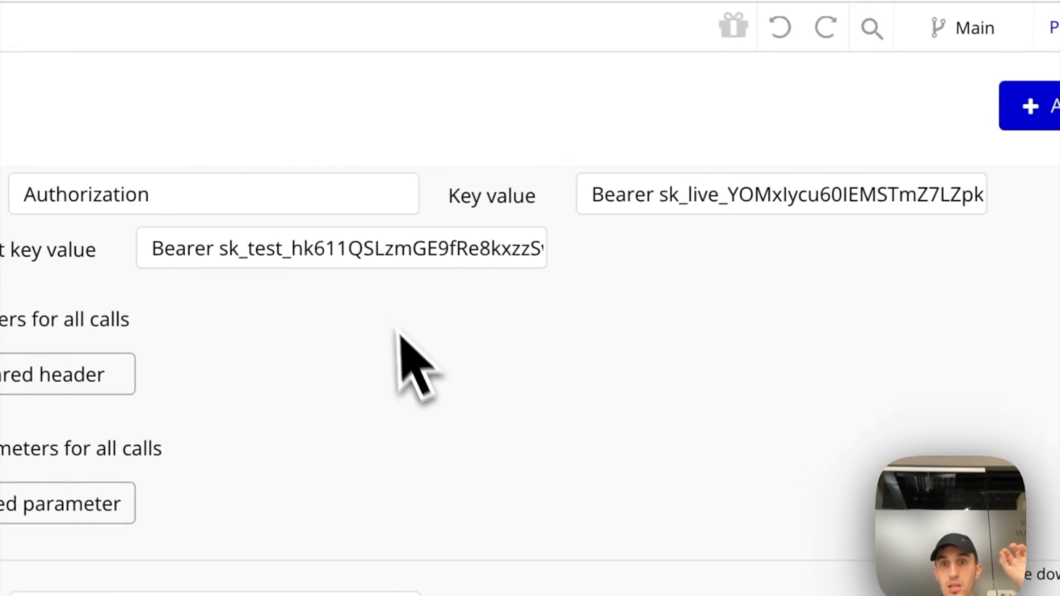
scroll(635, 301, "down", 10)
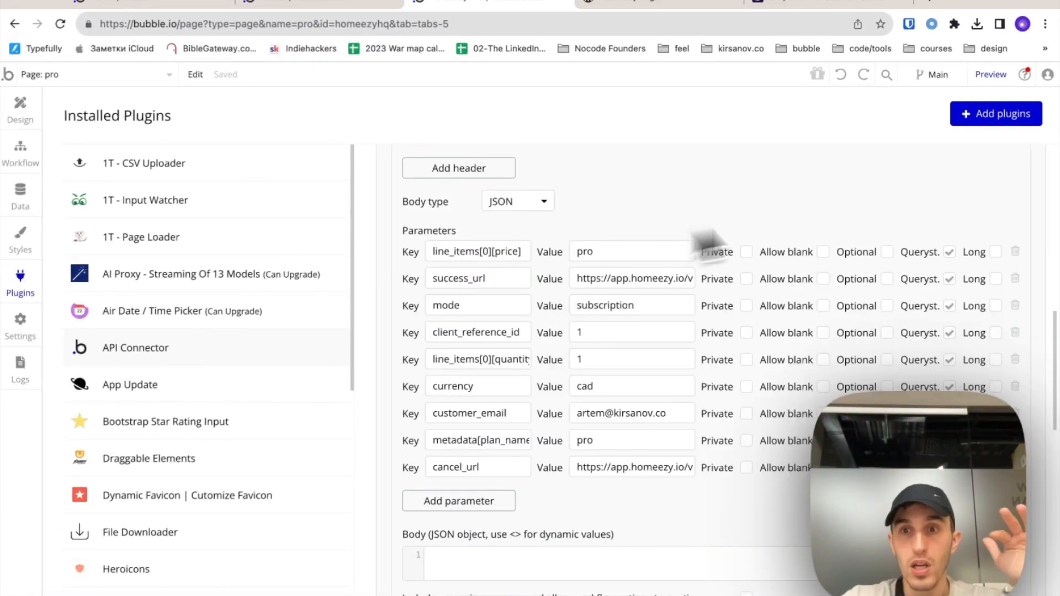
scroll(894, 221, "up", 1)
scroll(878, 227, "down", 4)
scroll(834, 265, "up", 7)
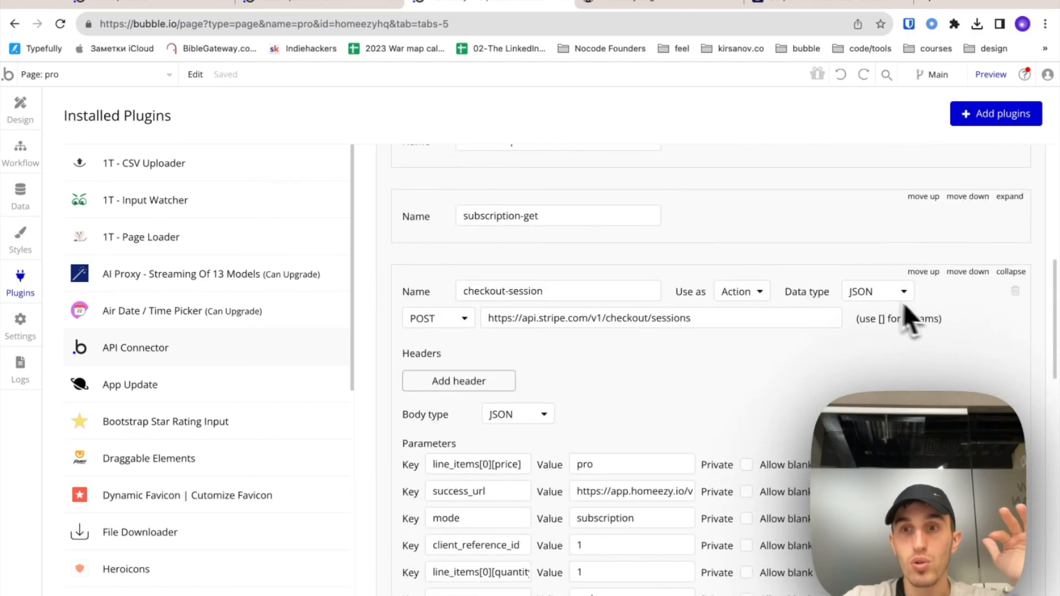
scroll(905, 302, "up", 1)
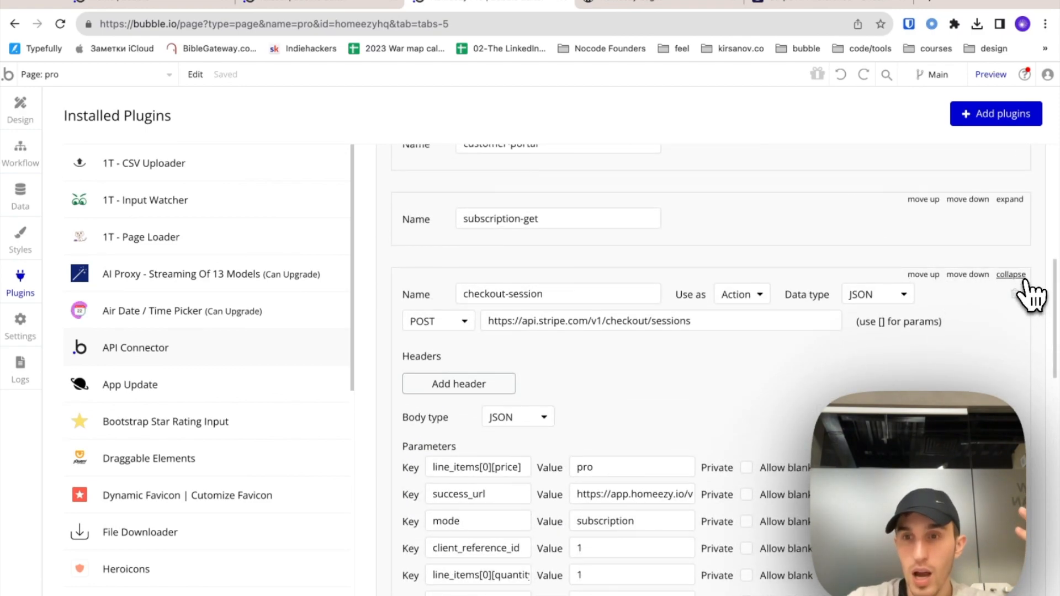
left_click(1022, 279)
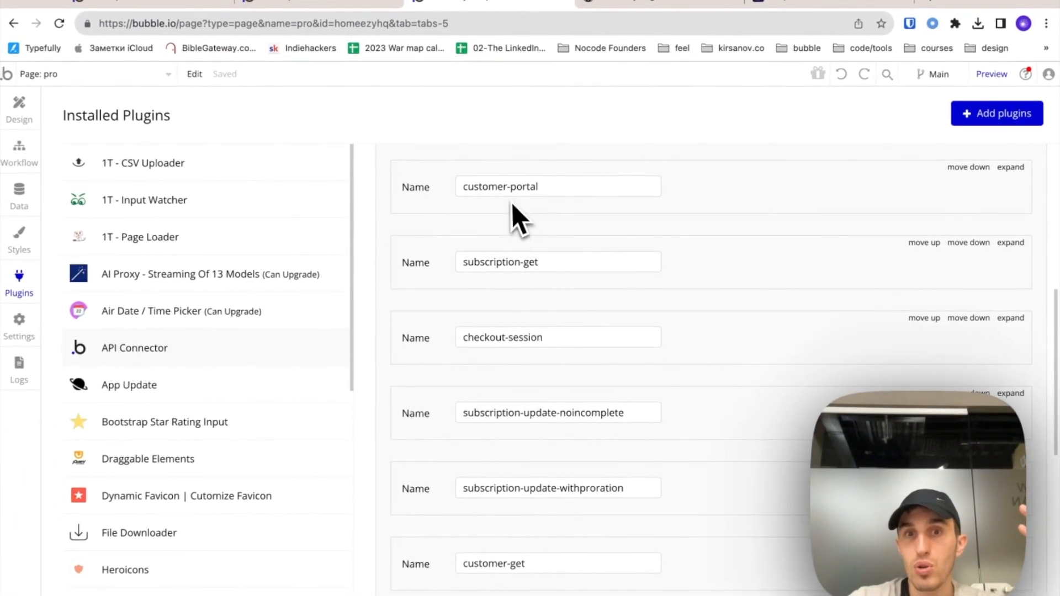
Look through the list of Stripe calls, from customer-portal and the subscription calls down to invoices-get
scroll(538, 213, "down", 1)
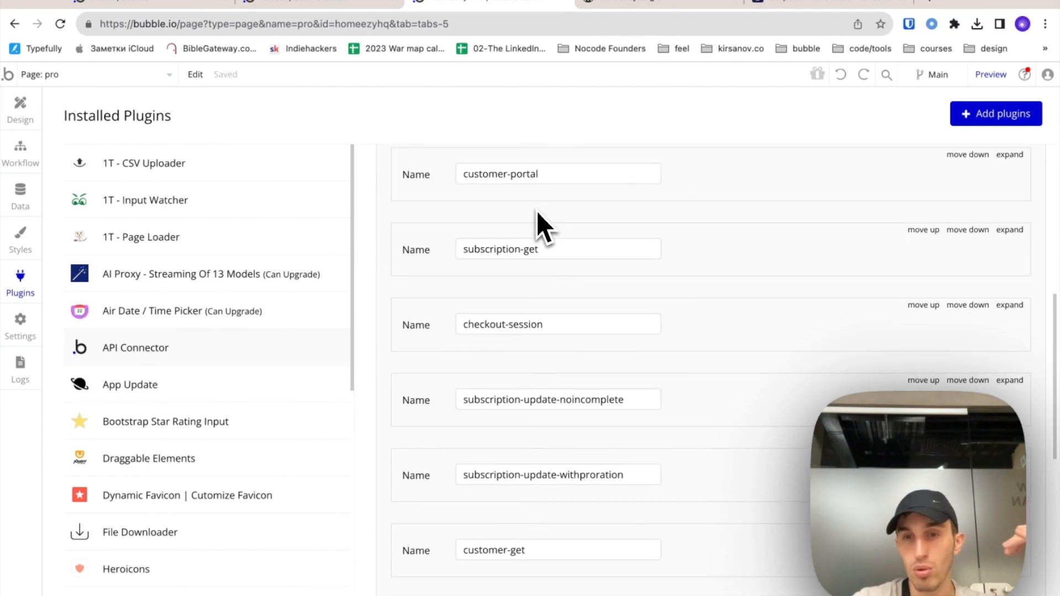
scroll(828, 353, "down", 3)
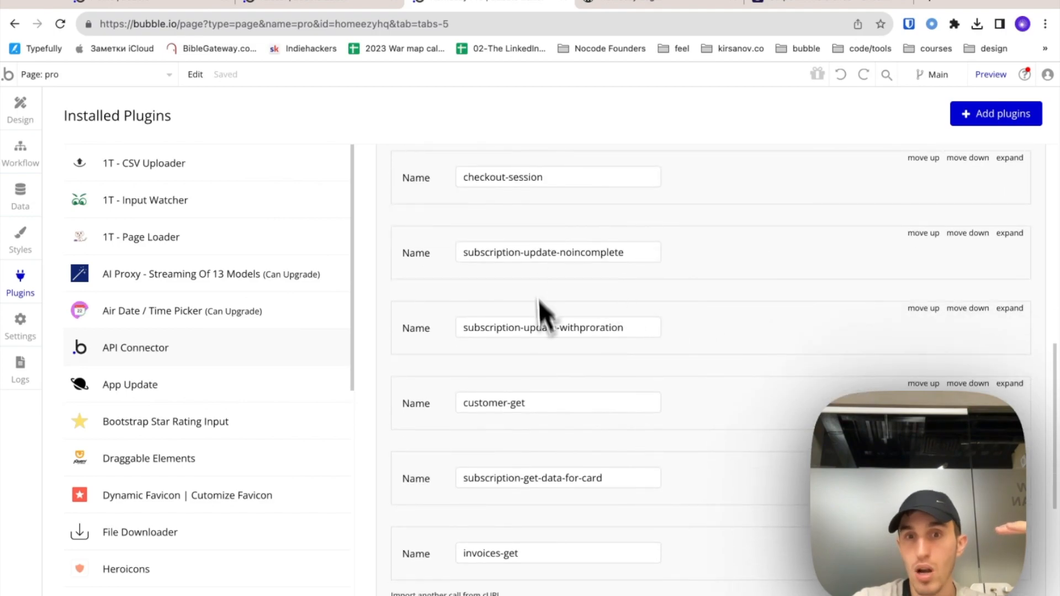
scroll(539, 309, "down", 1)
scroll(486, 395, "down", 1)
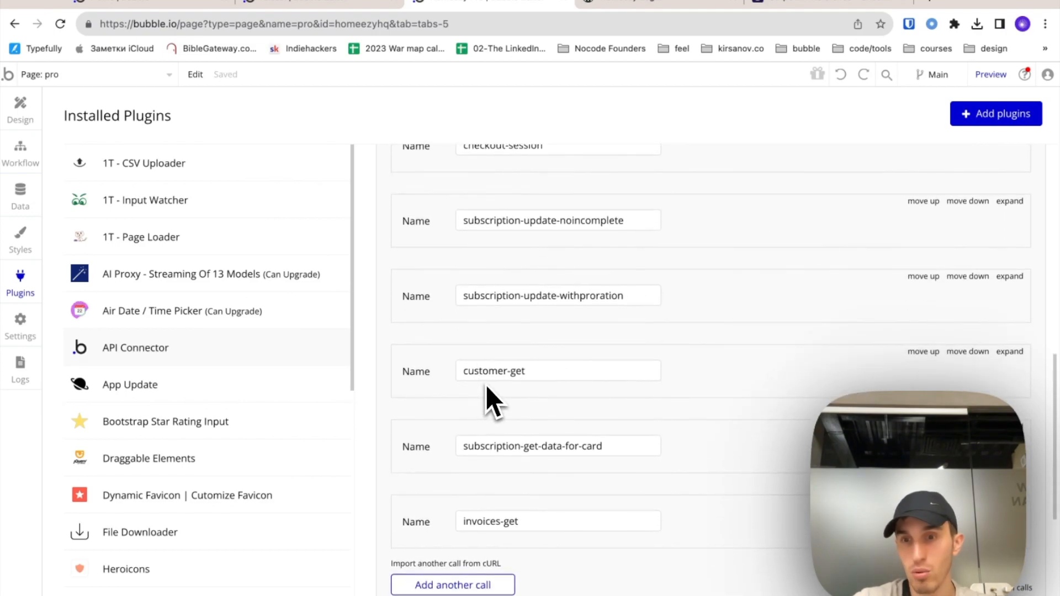
scroll(482, 390, "down", 1)
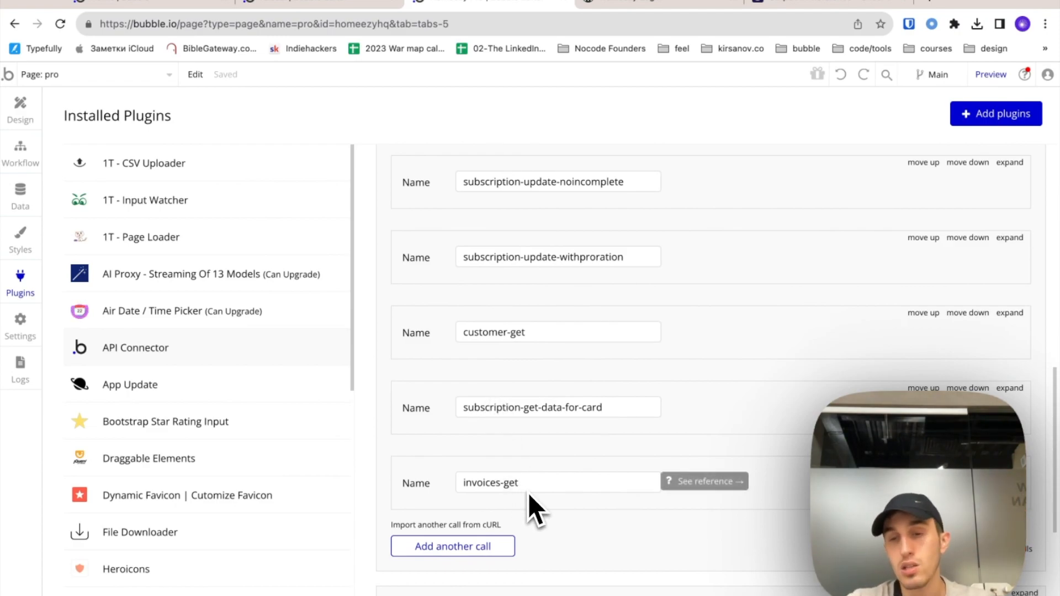
Open the [Subpage] ContractorSettings reusable element in the editor
scroll(466, 360, "up", 15)
left_click(91, 74)
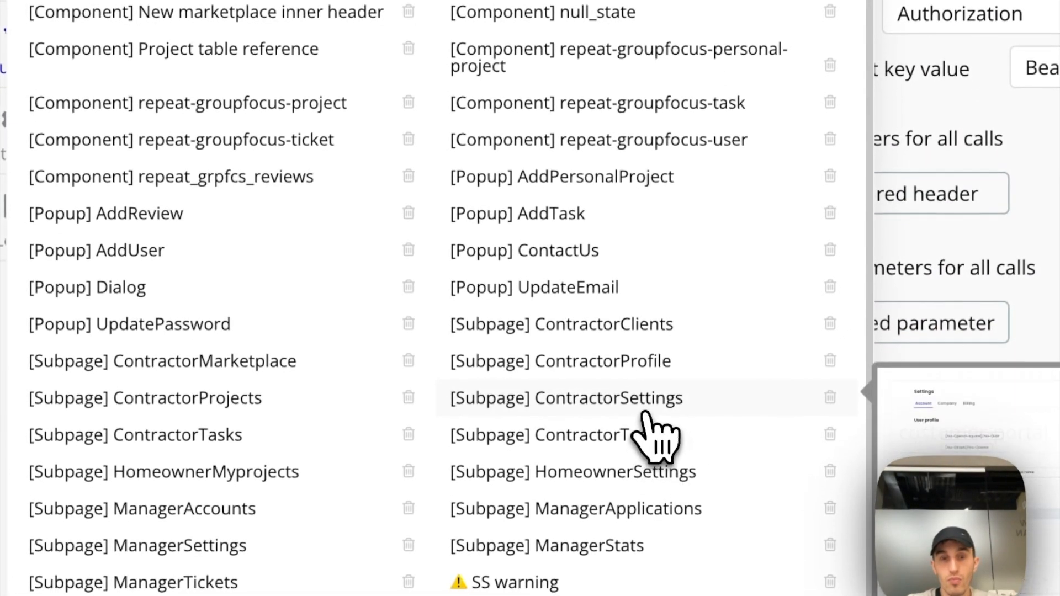
left_click(642, 415)
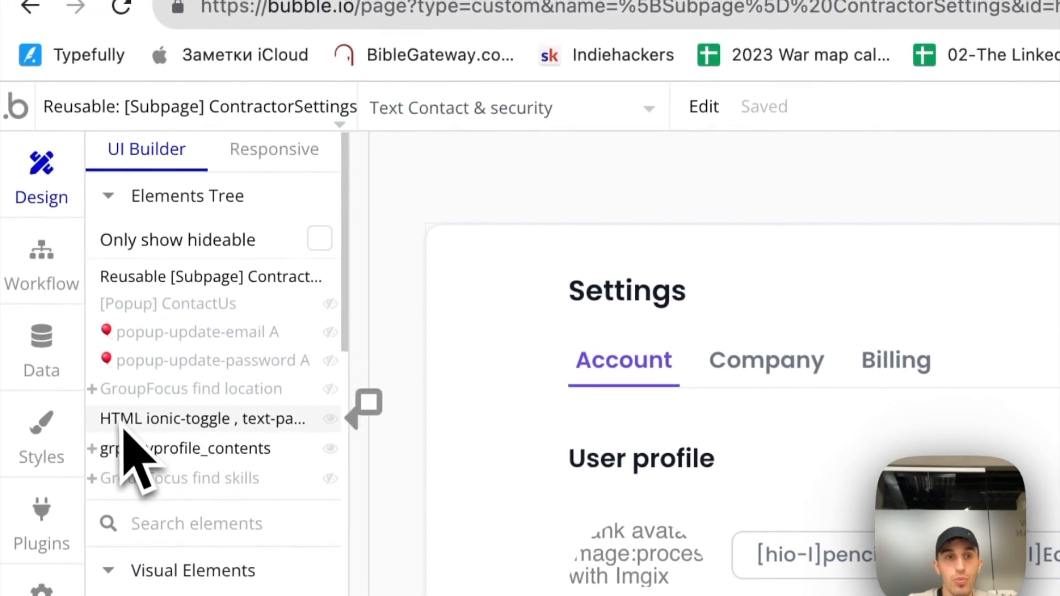
Reveal grp_billing inside grp_company_info within grp_myprofile_contents, and examine its billing and invoicing table
left_click(92, 439)
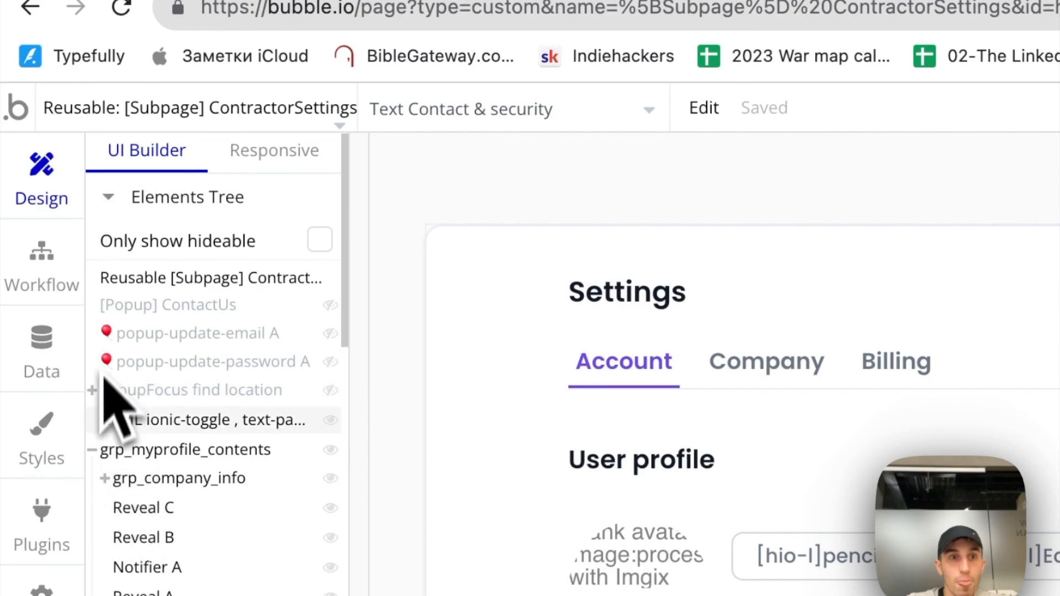
left_click(104, 215)
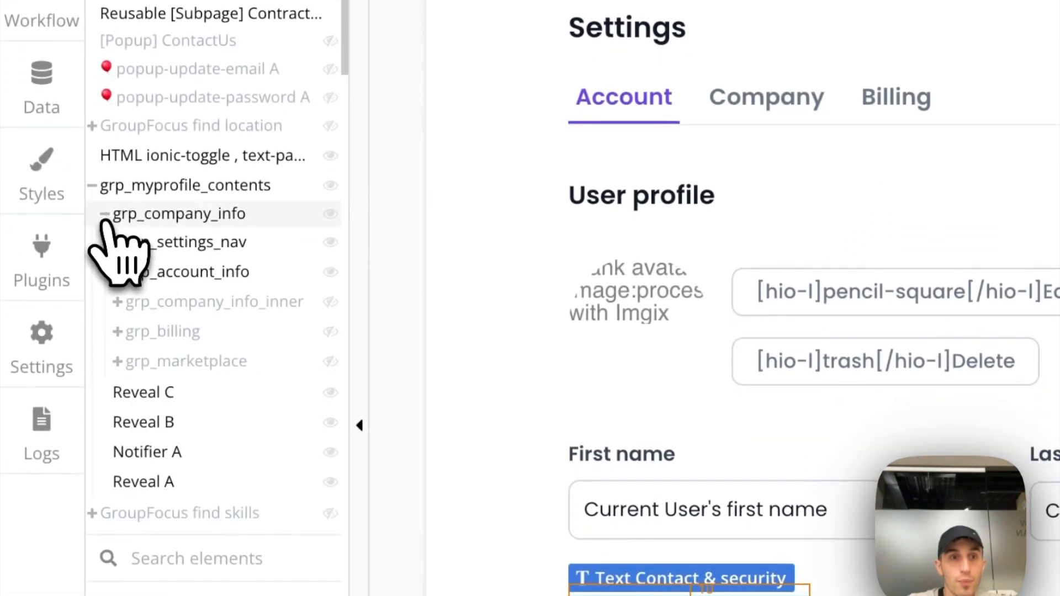
left_click(183, 333)
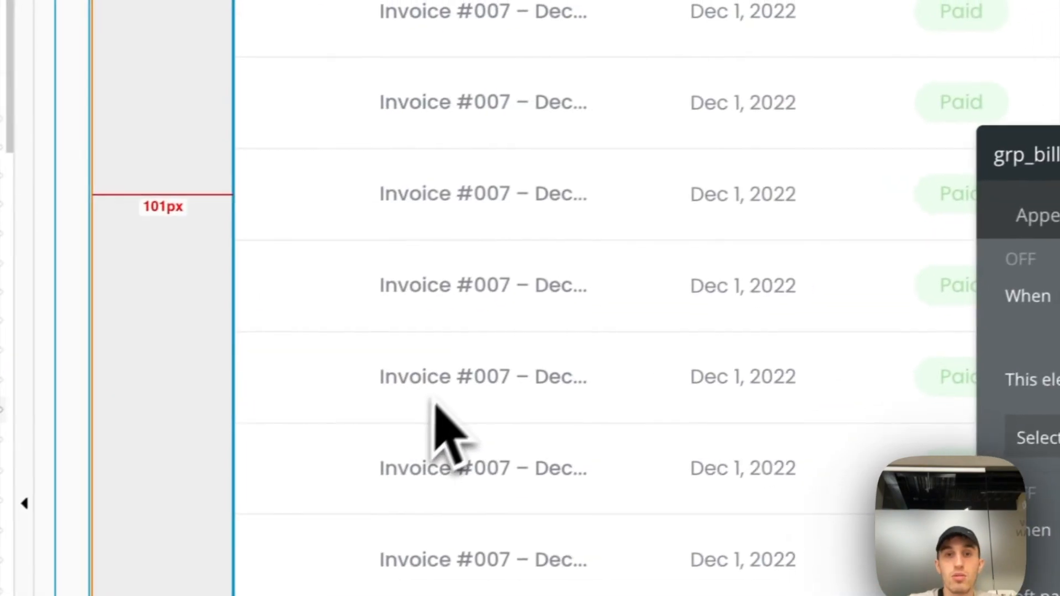
scroll(437, 406, "up", 5)
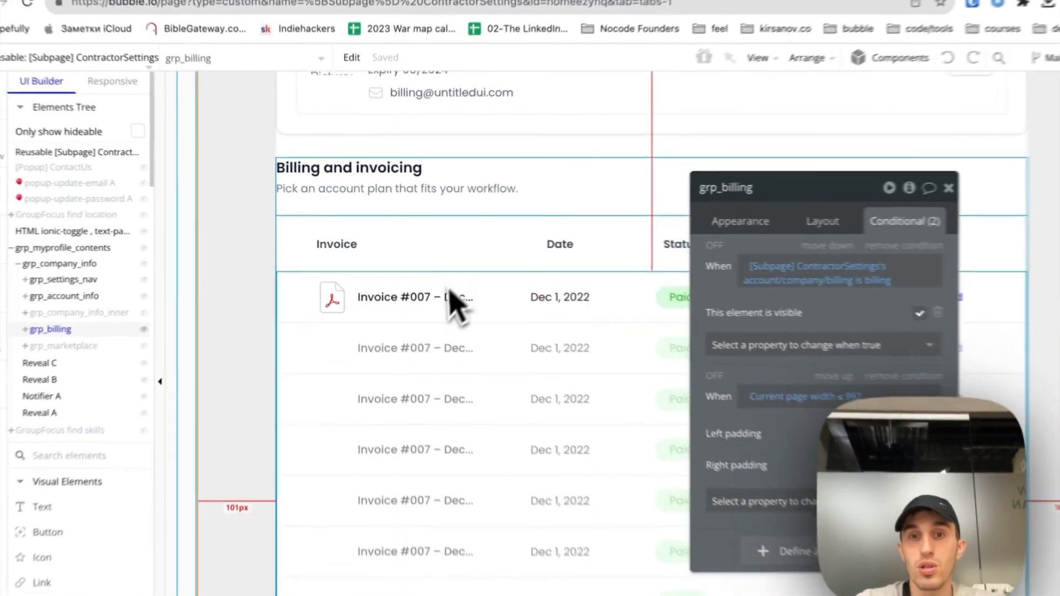
scroll(580, 370, "down", 3)
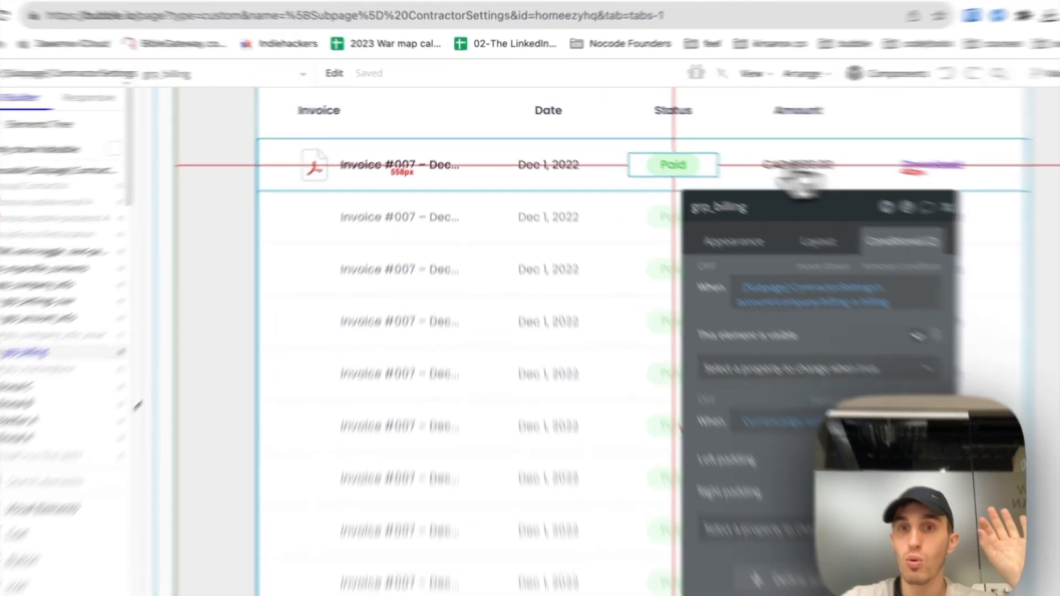
Select the repeating group holding the invoice rows and inspect its content type and data source
left_click(587, 164)
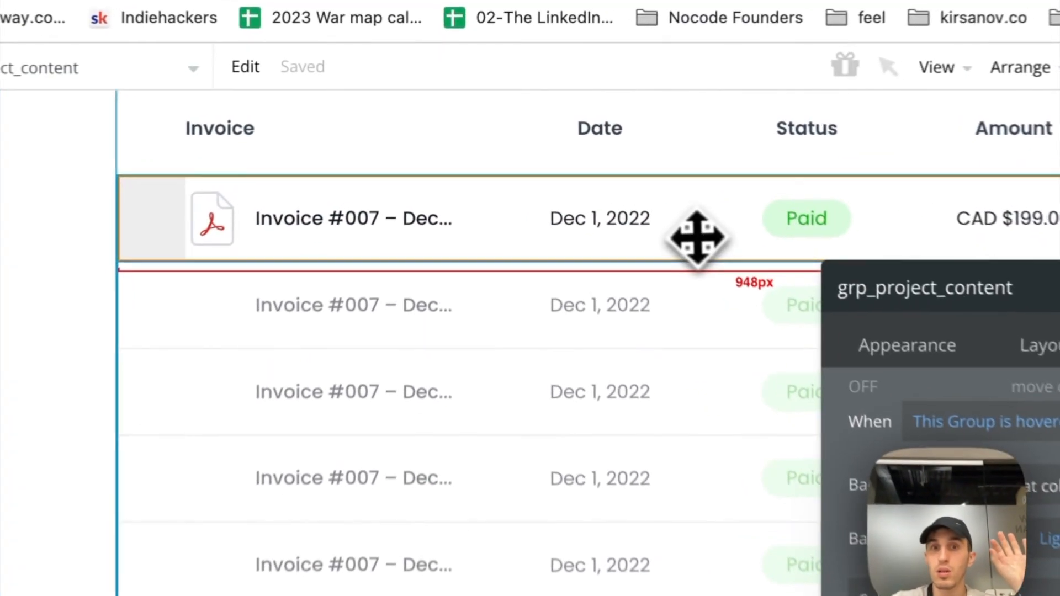
left_click(301, 334)
left_click(489, 227)
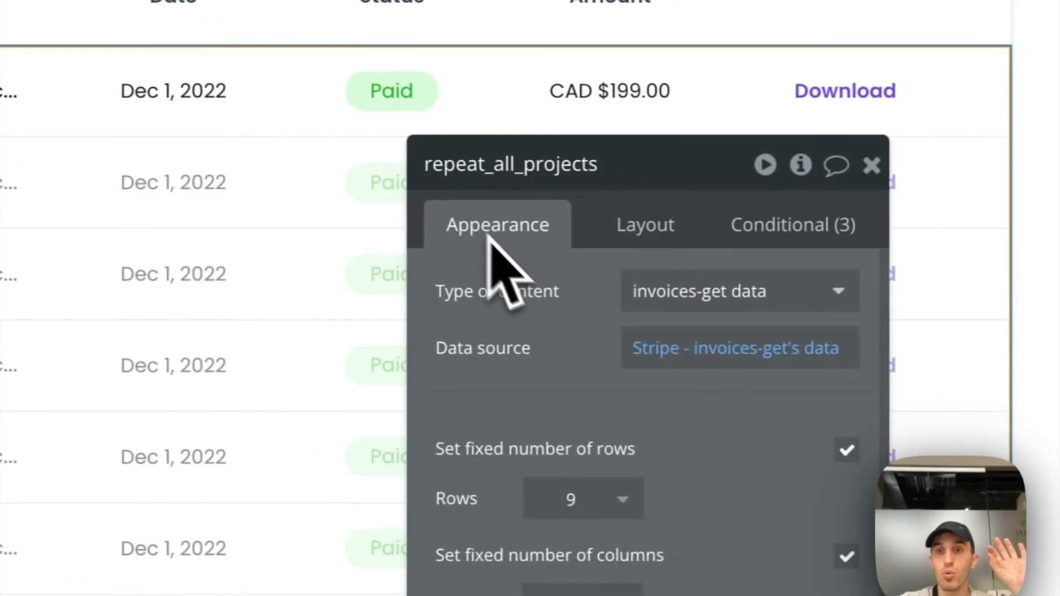